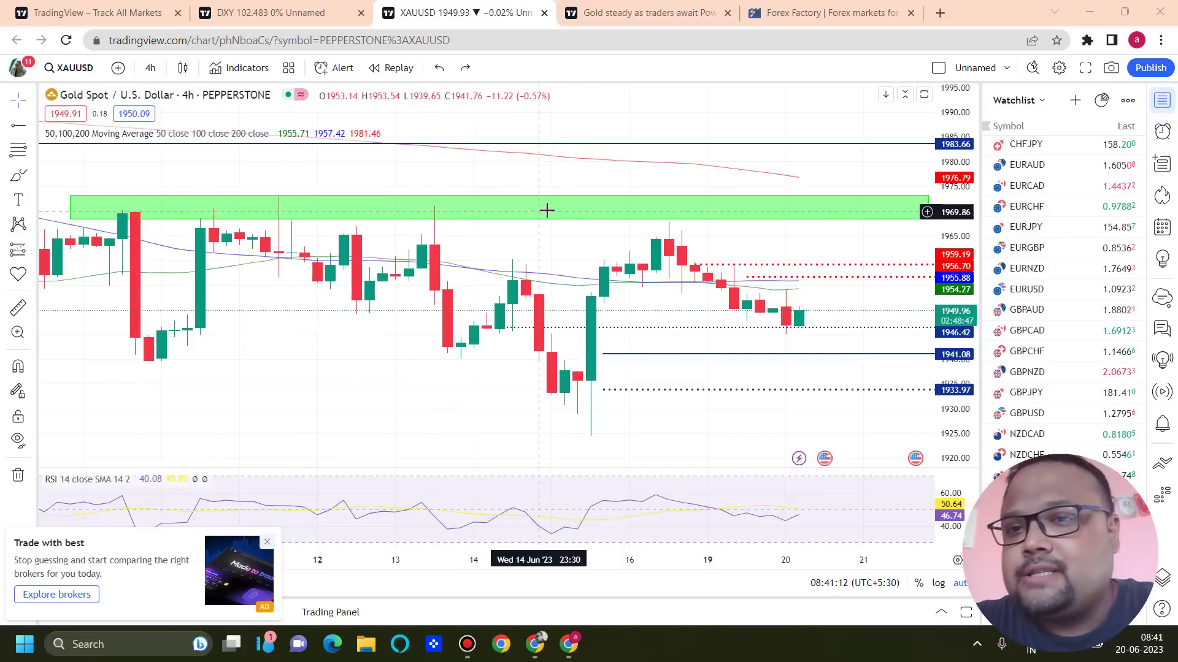
Review the XAUUSD 4h chart, the Reuters gold news article and the Forex Factory economic calendar.
left_click(629, 211)
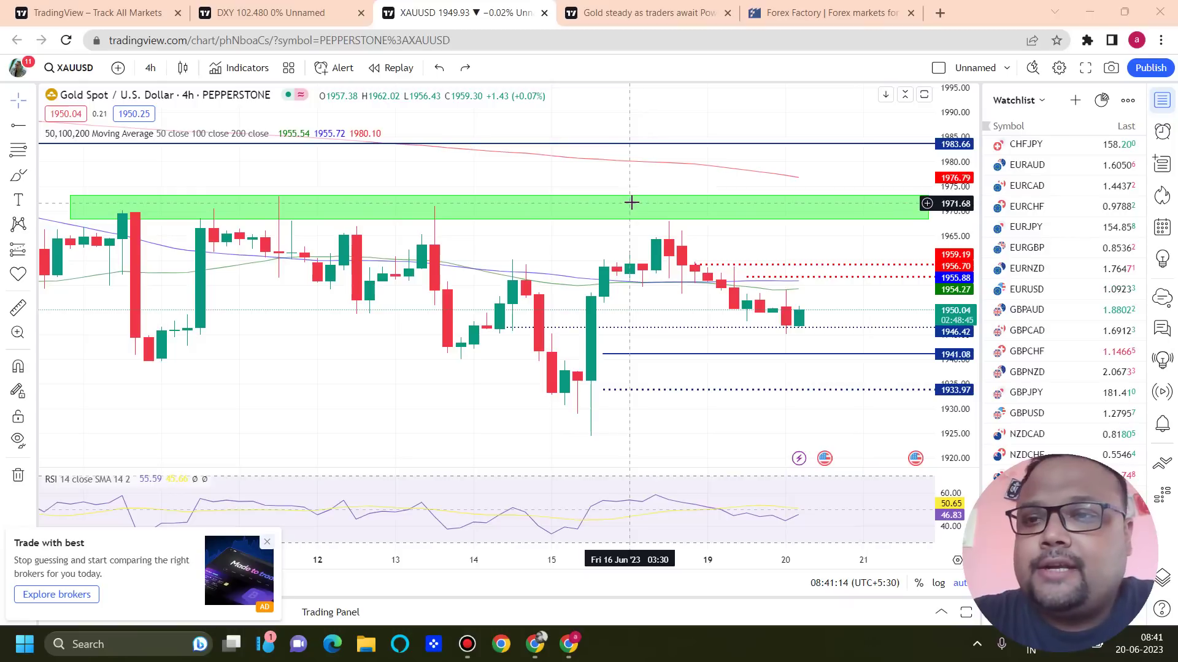
left_click(786, 311)
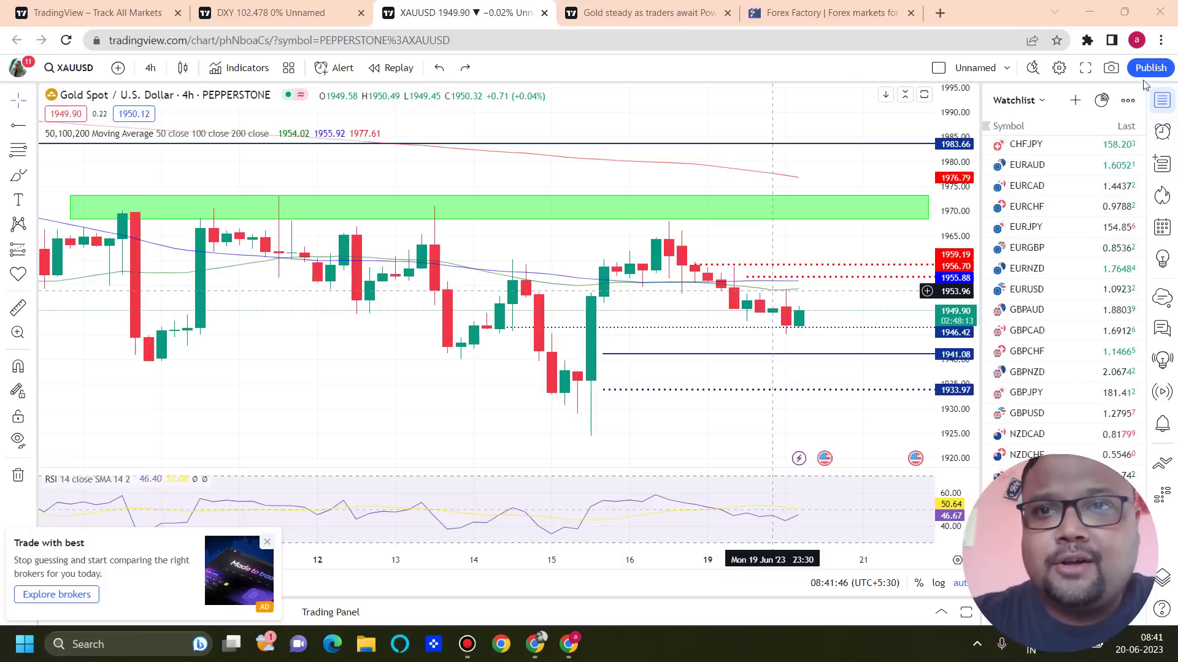
left_click(589, 6)
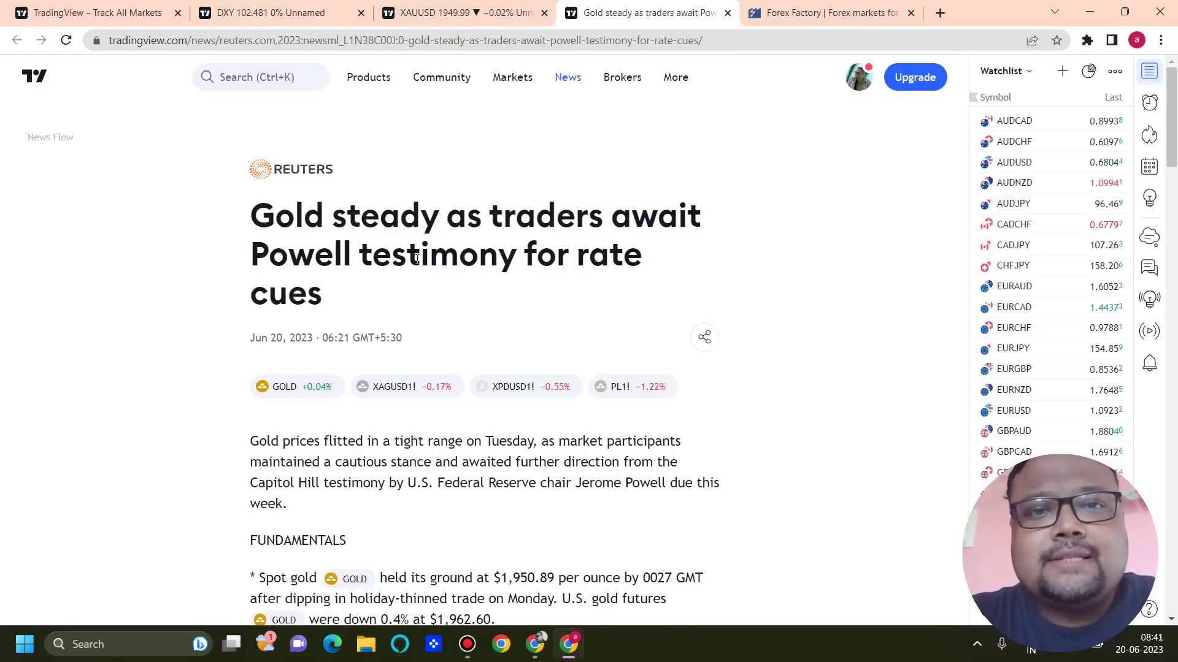
left_click(857, 7)
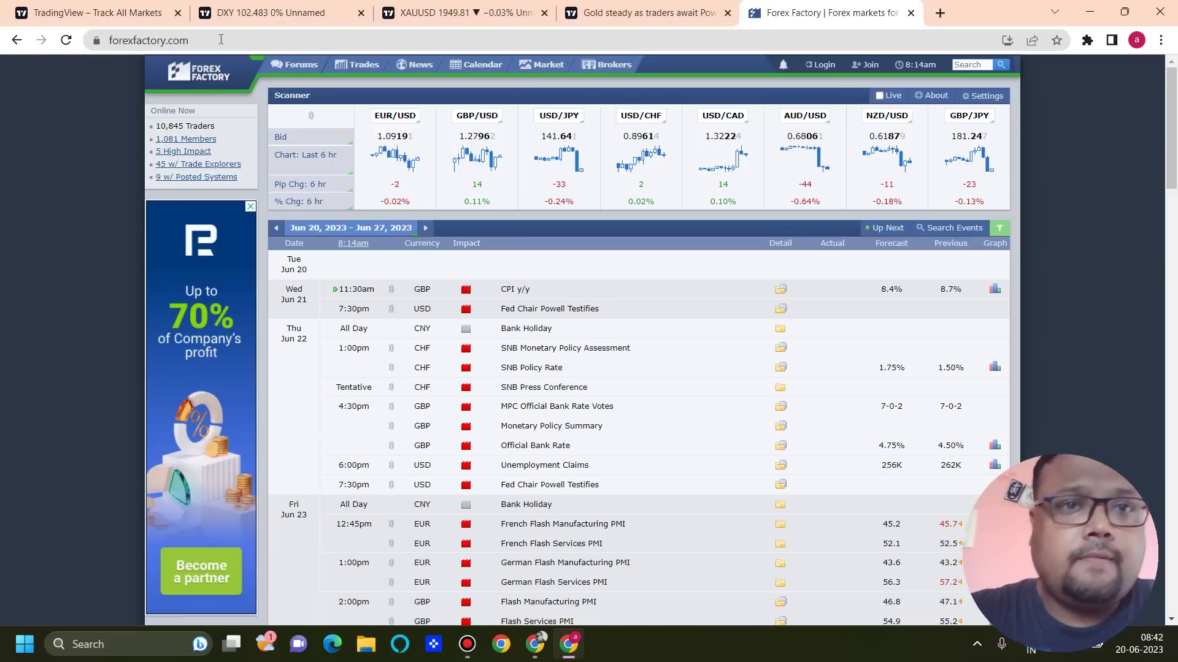
Bring up the U.S. Dollar Index (DXY) 4h chart with a close view of the most recent candles.
left_click(388, 12)
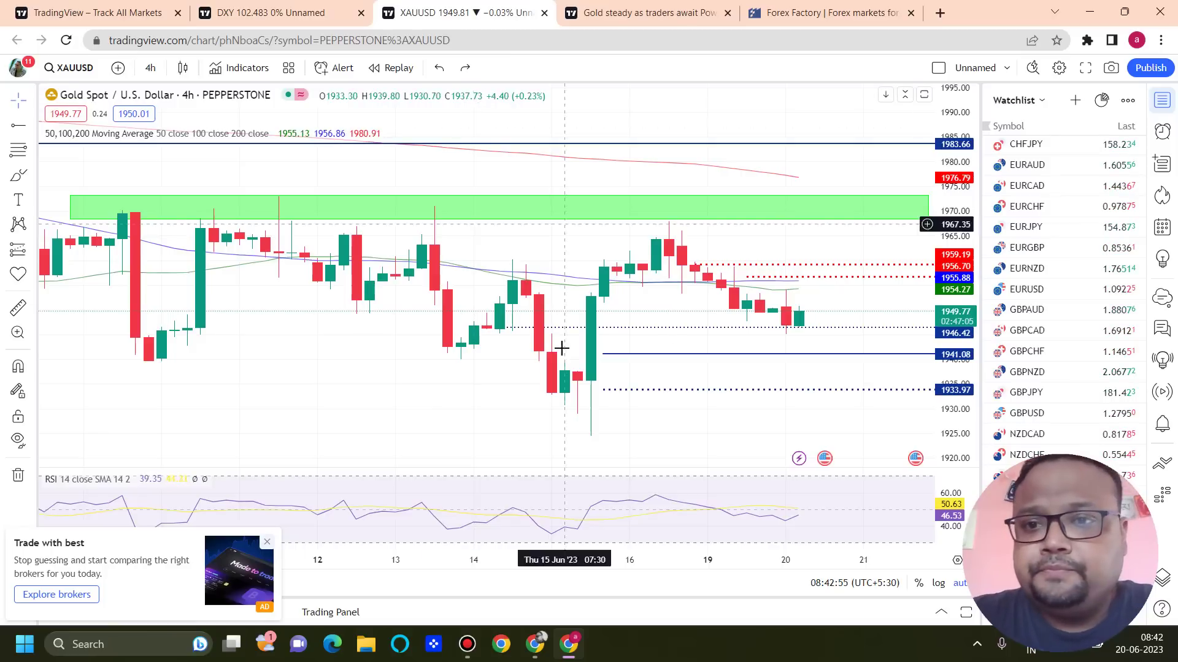
left_click(215, 5)
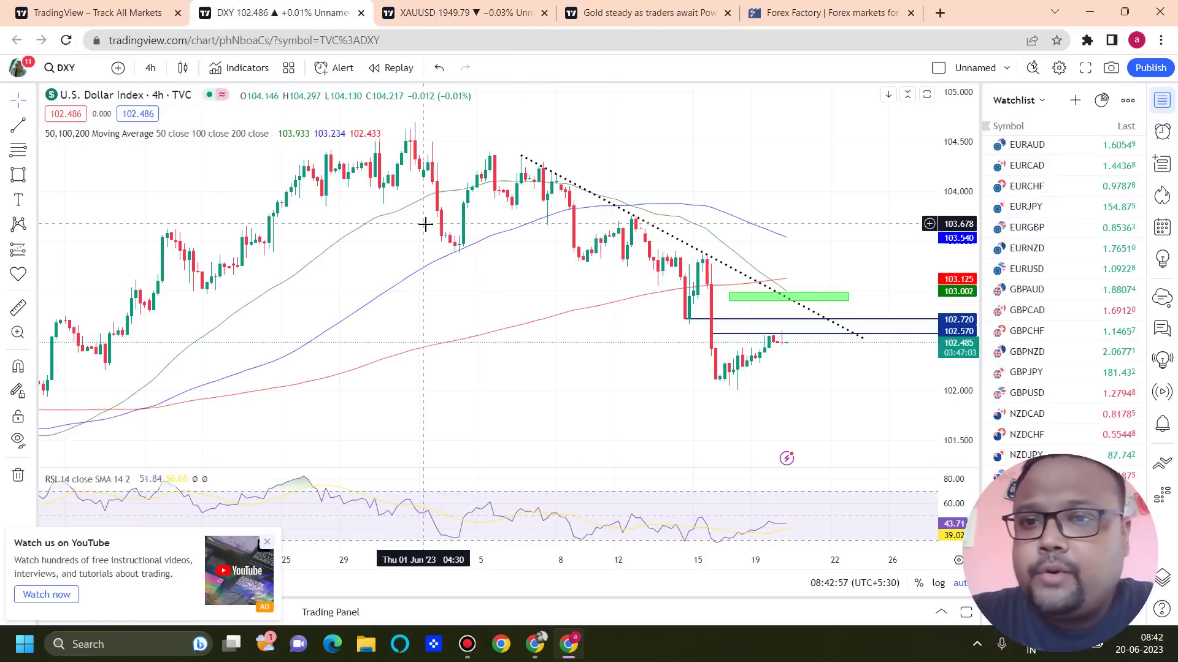
scroll(589, 276, "up", 5)
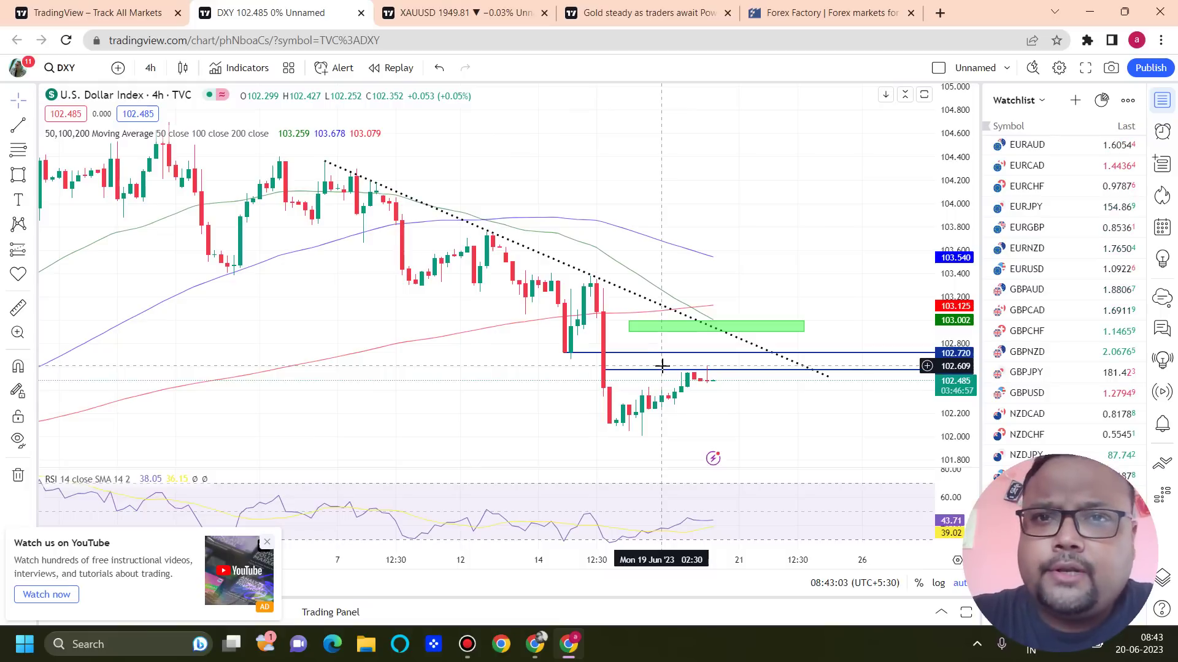
mouse_move(685, 5)
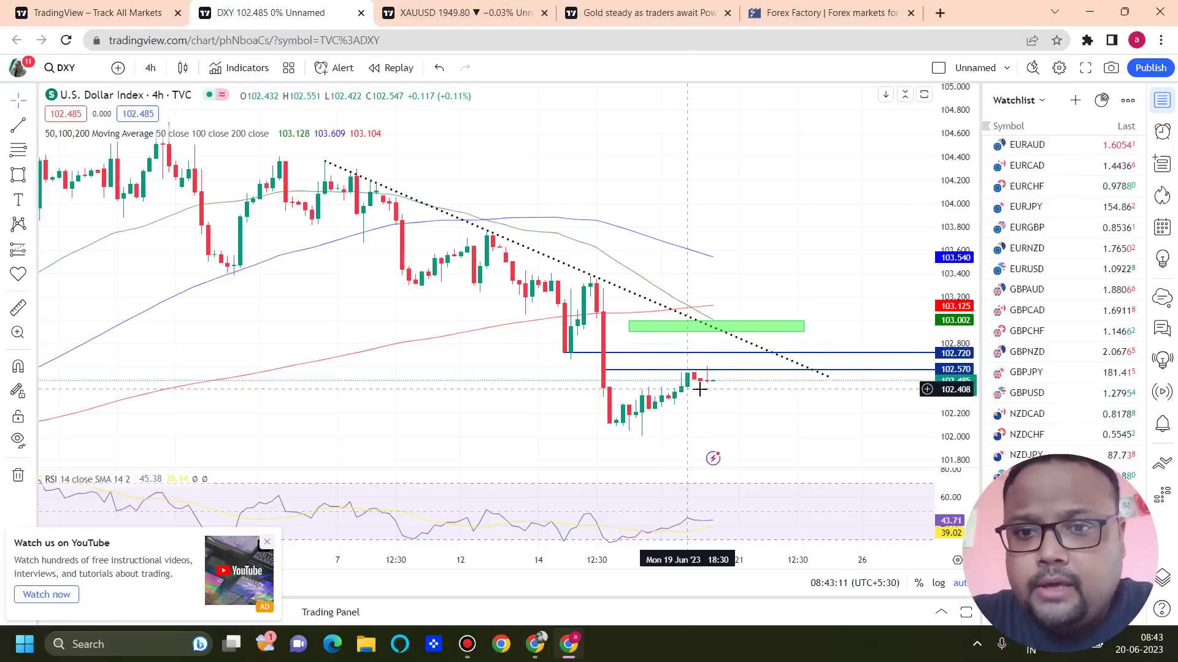
scroll(697, 368, "up", 3)
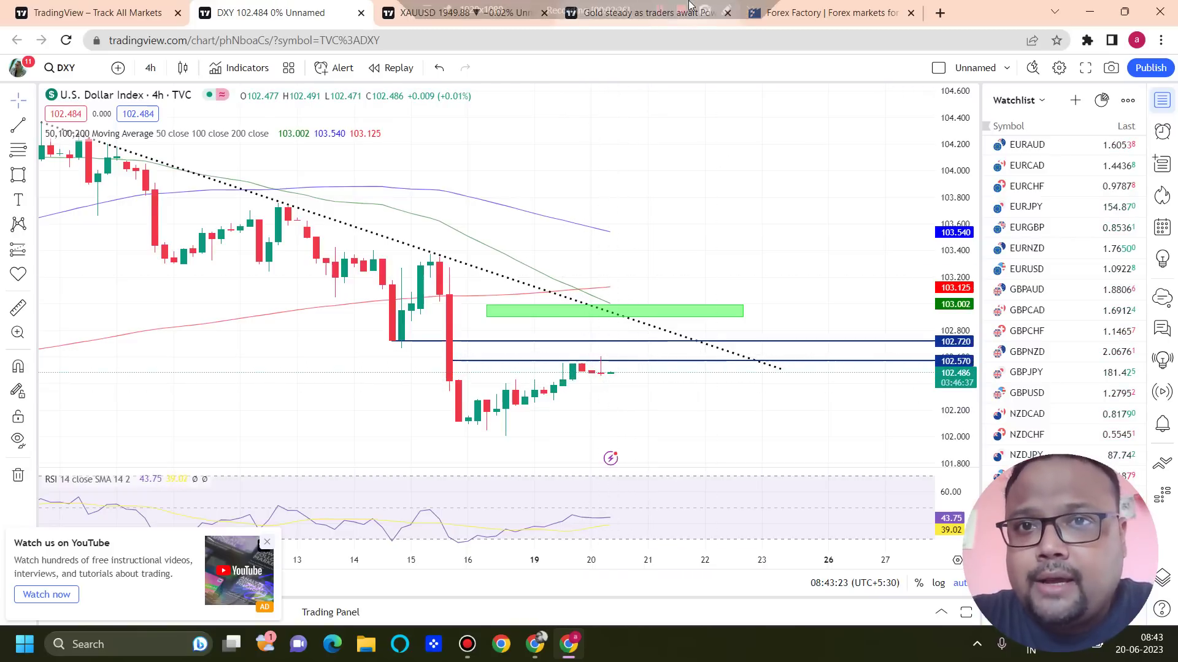
In drawing mode, mark the spot beside the latest DXY candle and handwrite a circled 102.72 above the dotted trendline.
left_click(724, 9)
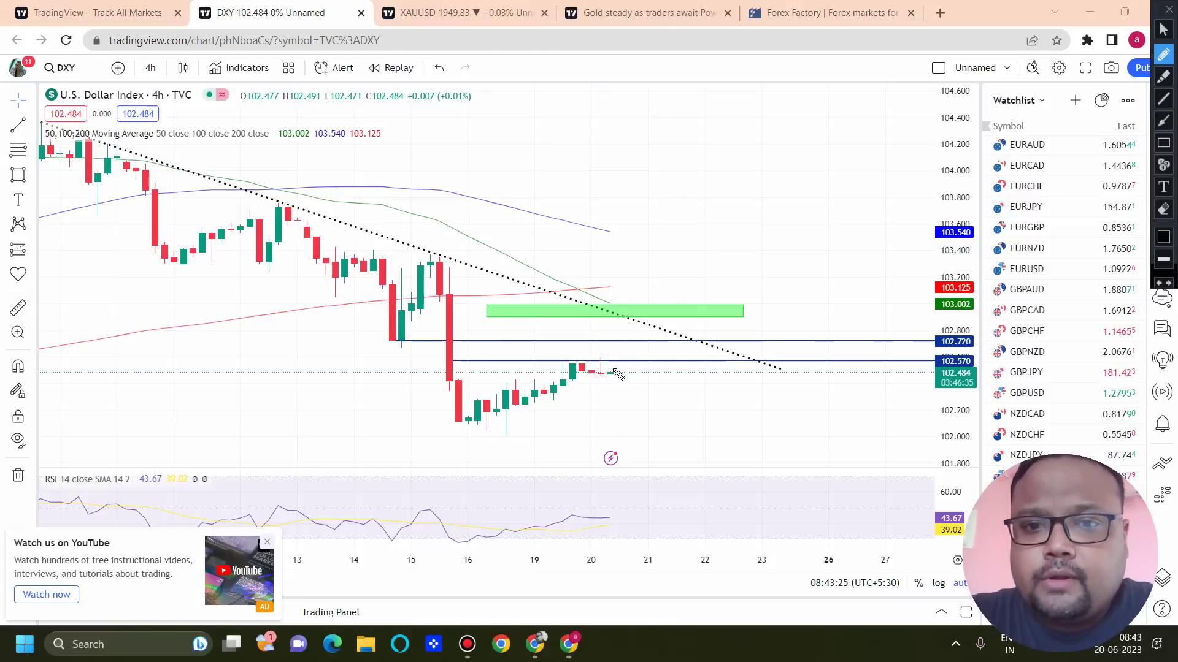
mouse_move(616, 374)
left_mouse_down()
mouse_move(619, 407)
mouse_move(632, 379)
left_mouse_up()
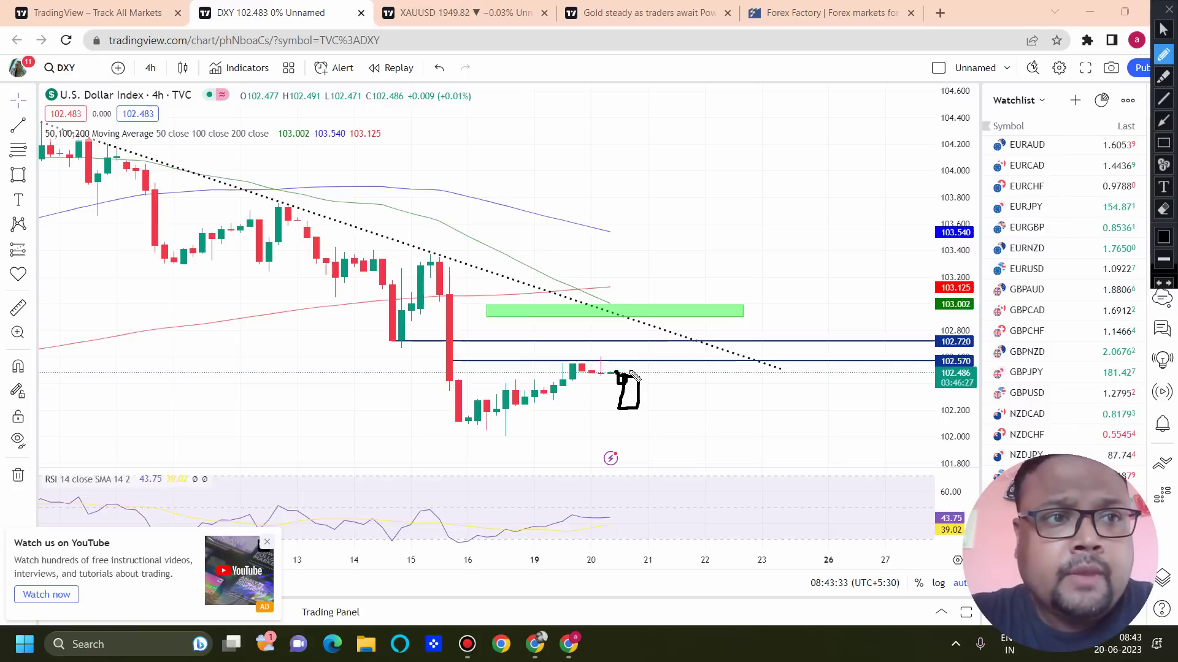
mouse_move(648, 178)
left_mouse_down()
mouse_move(649, 236)
mouse_move(679, 183)
mouse_move(734, 184)
mouse_move(755, 210)
left_mouse_up()
left_click(767, 200)
left_click_drag(770, 150, 834, 184)
left_click_drag(816, 181, 913, 157)
left_click(863, 140)
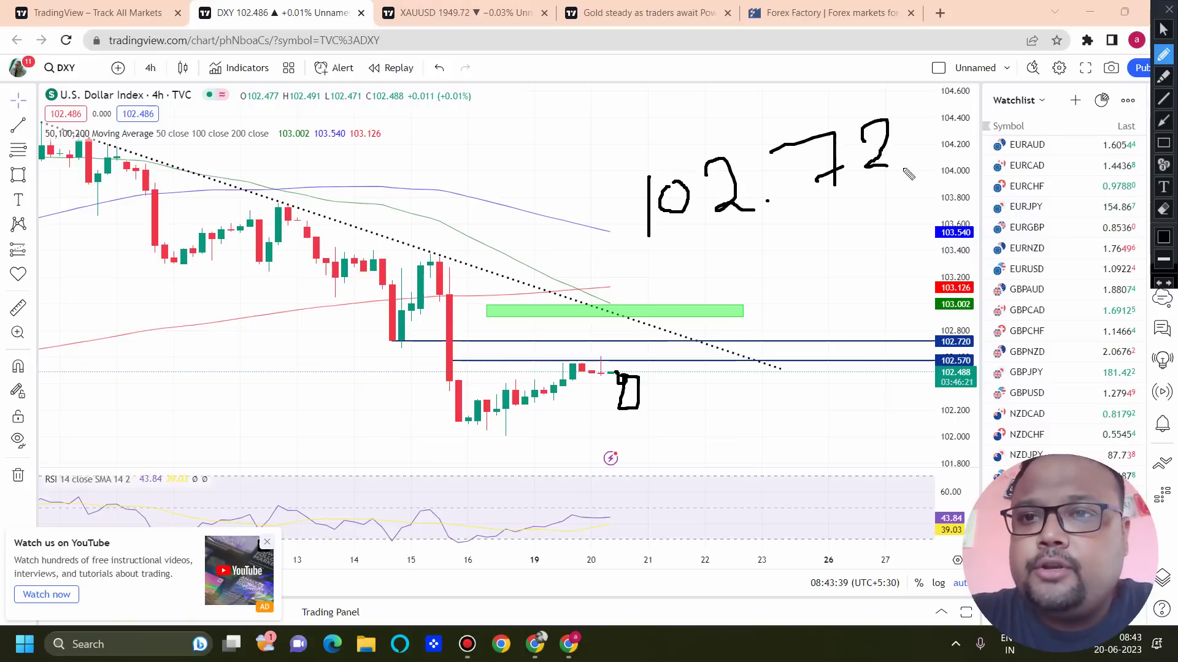
mouse_move(899, 82)
left_mouse_down()
mouse_move(523, 165)
mouse_move(969, 2)
left_mouse_up()
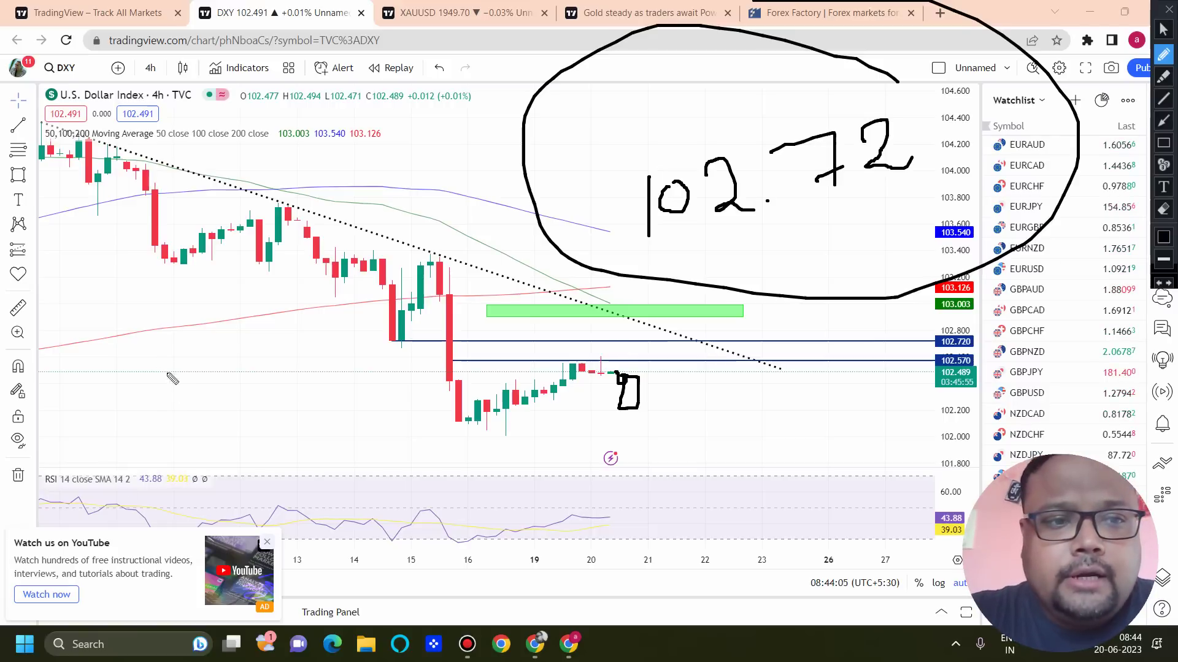
Handwrite a circled 103, circle where the green zone meets the dotted trendline, and leave drawing mode.
left_click_drag(186, 360, 178, 366)
mouse_move(166, 364)
left_mouse_down()
mouse_move(169, 417)
mouse_move(178, 352)
mouse_move(222, 405)
left_mouse_up()
mouse_move(183, 282)
left_mouse_down()
mouse_move(269, 289)
mouse_move(59, 233)
left_mouse_up()
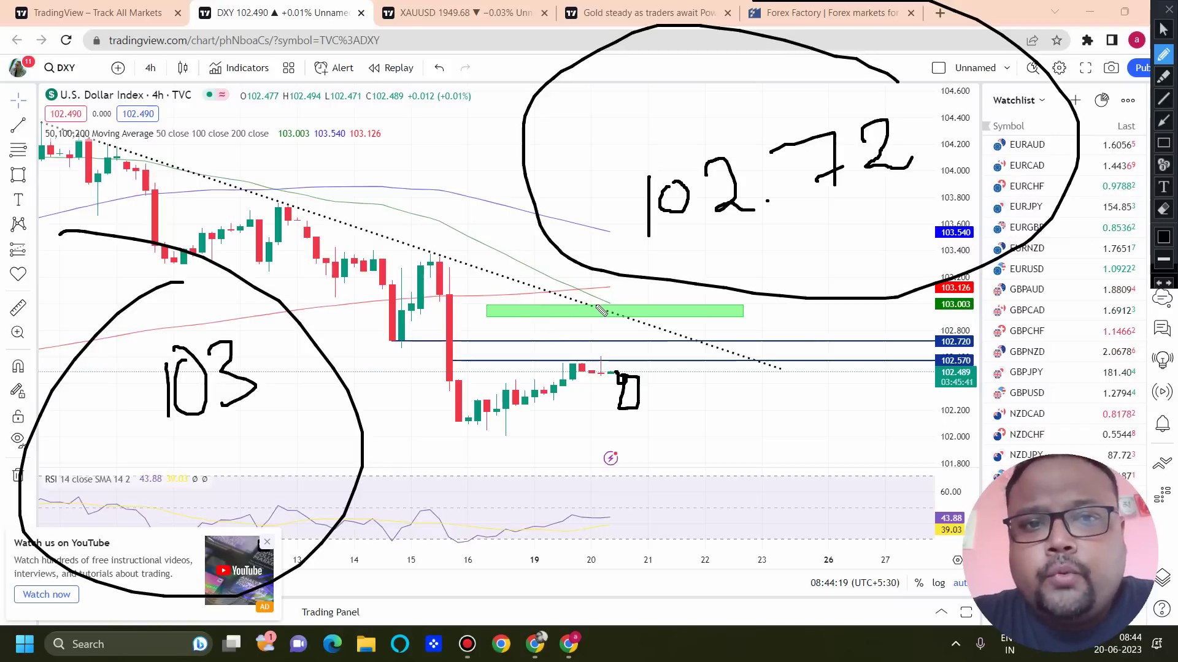
mouse_move(623, 296)
left_mouse_down()
mouse_move(570, 296)
mouse_move(565, 270)
left_mouse_up()
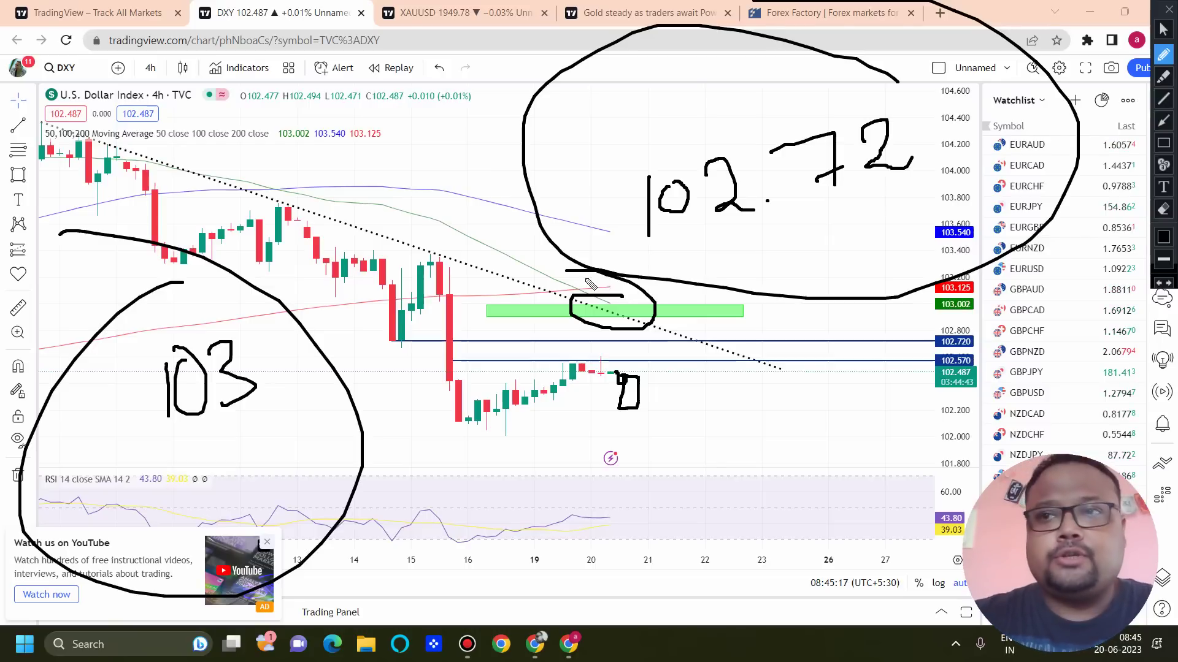
left_click(1162, 29)
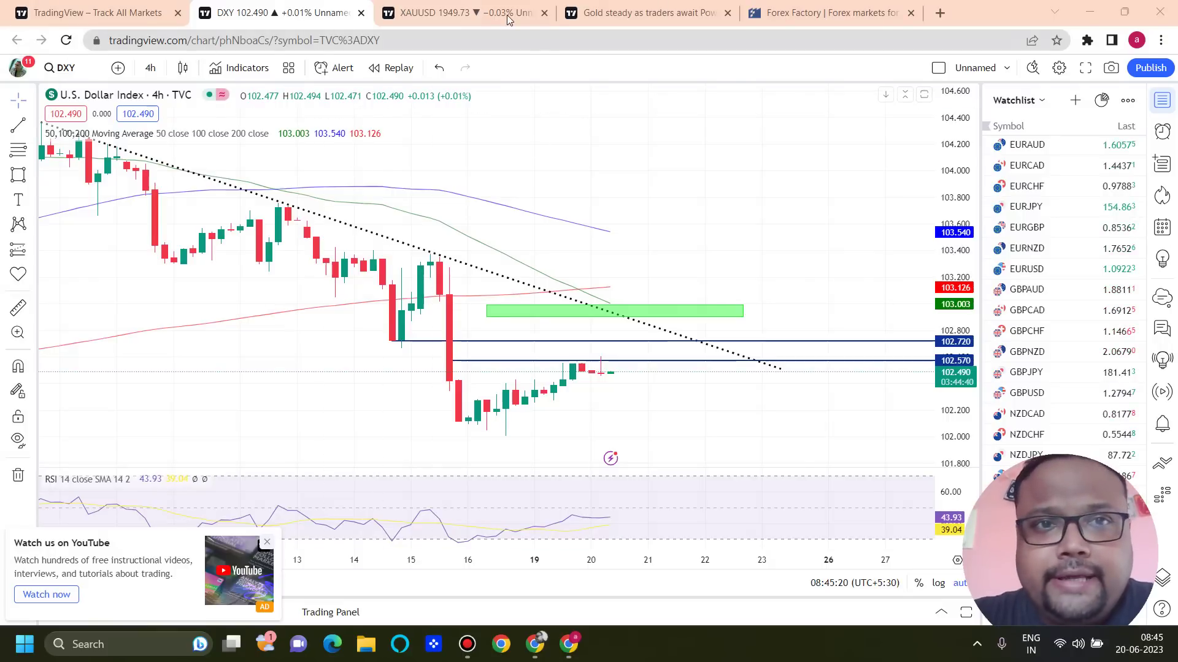
Switch to the XAUUSD chart and underline the latest candles with the pen at the dotted 1946.42 level.
key("ctrl+Tab")
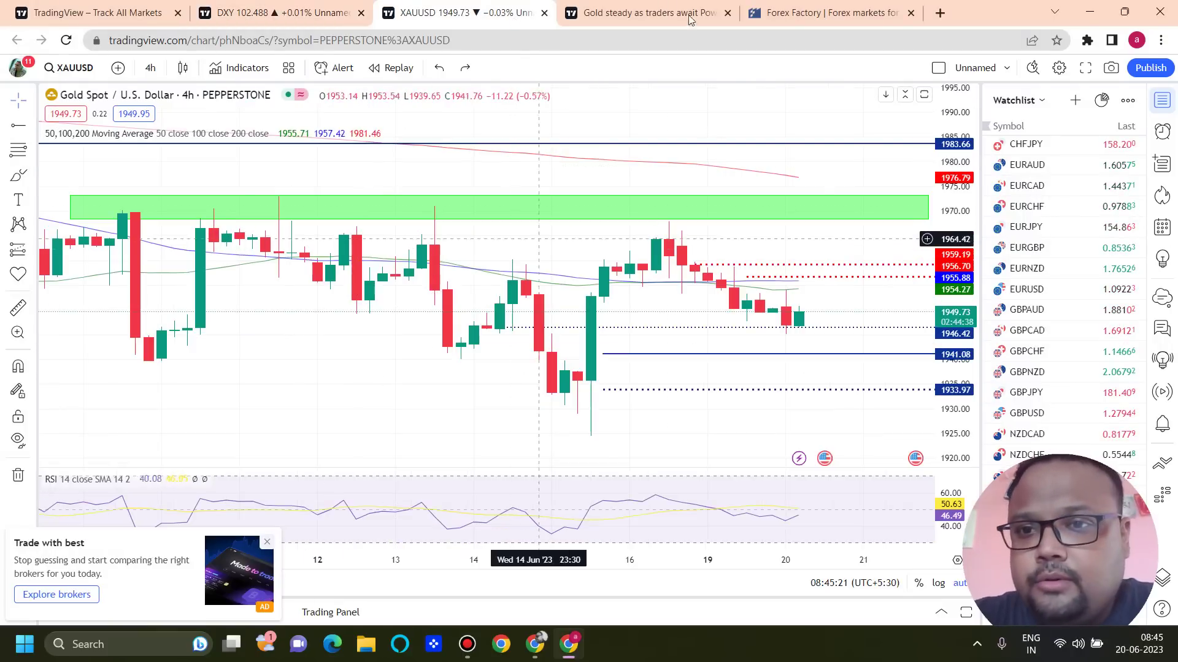
mouse_move(669, 5)
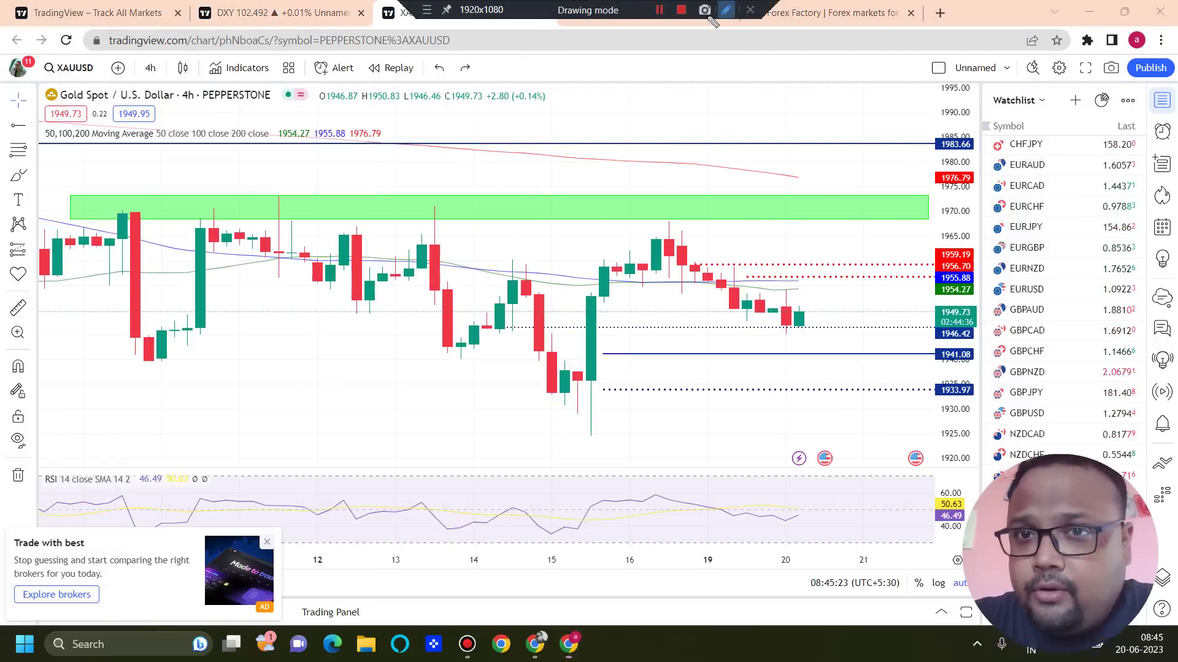
left_click(726, 10)
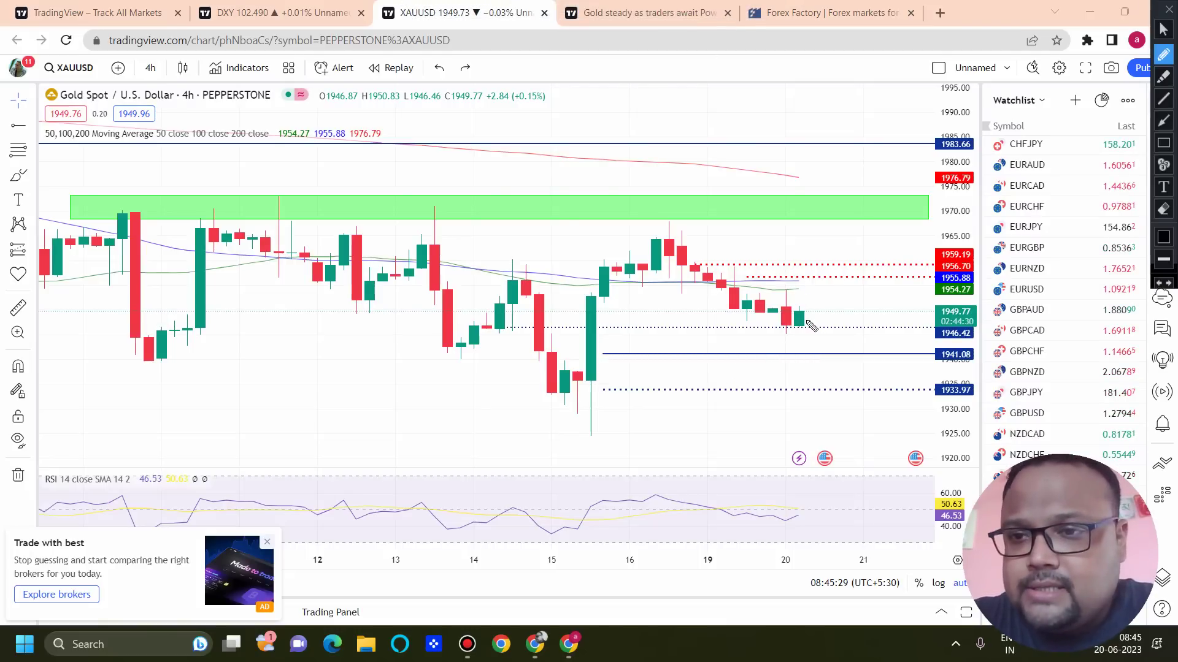
left_click_drag(778, 331, 811, 325)
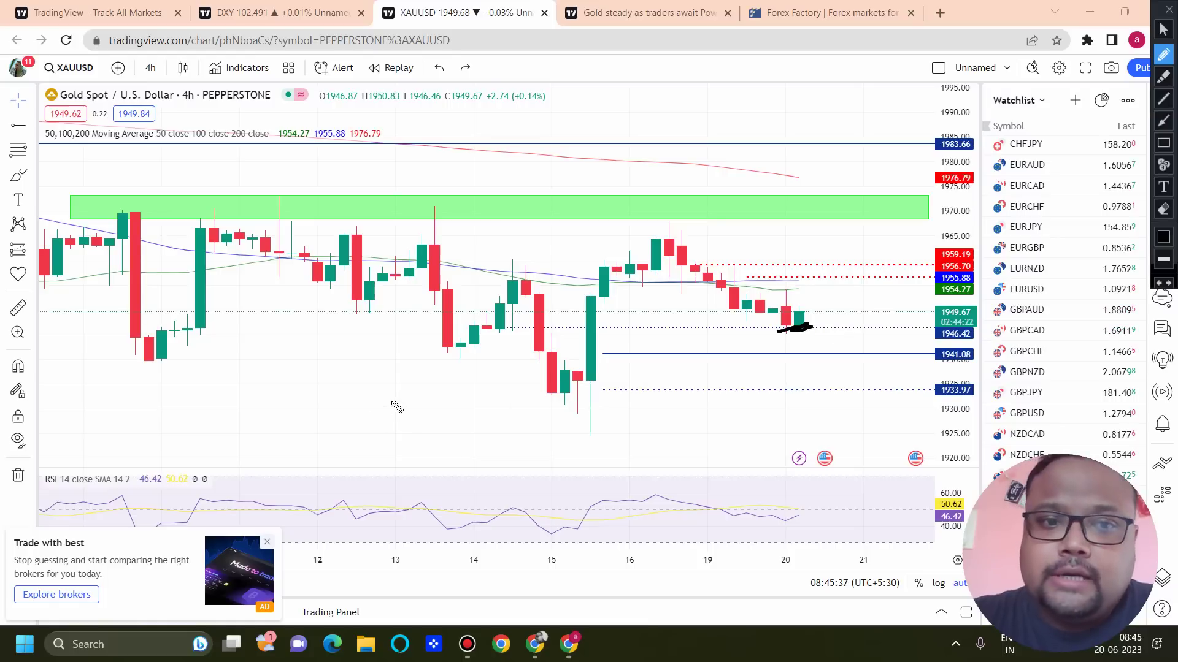
Handwrite the level 1941 in the empty area below the June 13–14 candles.
left_click_drag(386, 384, 398, 468)
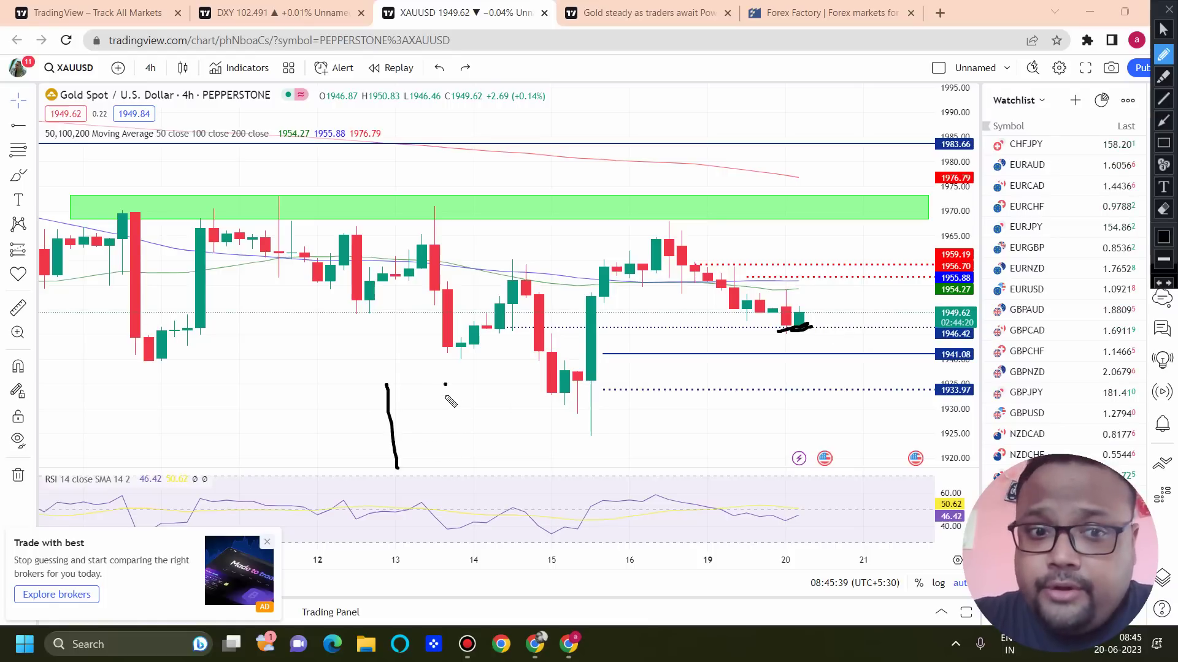
left_click_drag(445, 385, 457, 453)
mouse_move(483, 358)
left_mouse_down()
mouse_move(471, 419)
mouse_move(511, 433)
left_mouse_up()
left_click_drag(528, 380, 536, 431)
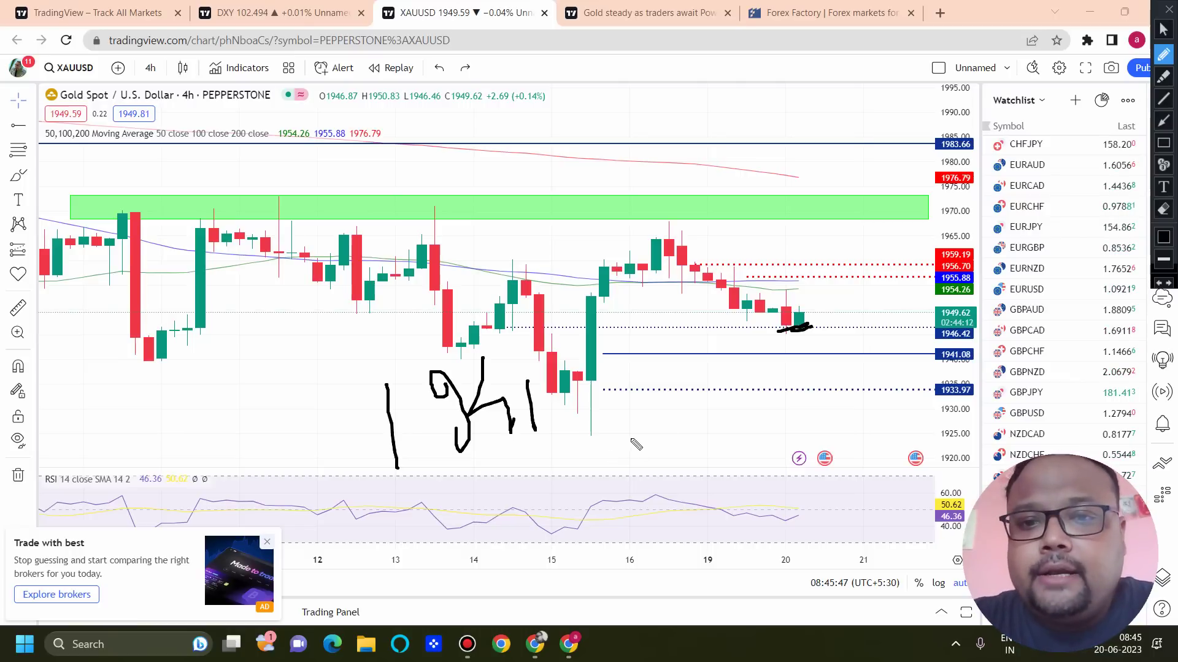
Handwrite the range 1933-34 below the dotted 1933.97 line.
left_click_drag(634, 438, 635, 484)
mouse_move(684, 430)
left_mouse_down()
mouse_move(688, 497)
mouse_move(735, 455)
mouse_move(727, 475)
left_mouse_up()
mouse_move(767, 424)
left_mouse_down()
mouse_move(778, 423)
mouse_move(798, 482)
mouse_move(780, 482)
left_mouse_up()
mouse_move(822, 457)
left_mouse_down()
mouse_move(899, 404)
mouse_move(909, 487)
left_mouse_up()
left_click_drag(940, 417, 966, 480)
Circle the handwritten 1941 and 1933-34 levels and the chart's 4h timeframe, and leave drawing mode.
mouse_move(522, 326)
left_mouse_down()
mouse_move(311, 509)
mouse_move(483, 310)
mouse_move(524, 329)
left_mouse_up()
mouse_move(766, 370)
left_mouse_down()
mouse_move(675, 366)
mouse_move(764, 611)
left_mouse_up()
mouse_move(860, 624)
left_mouse_down()
mouse_move(952, 418)
mouse_move(642, 363)
left_mouse_up()
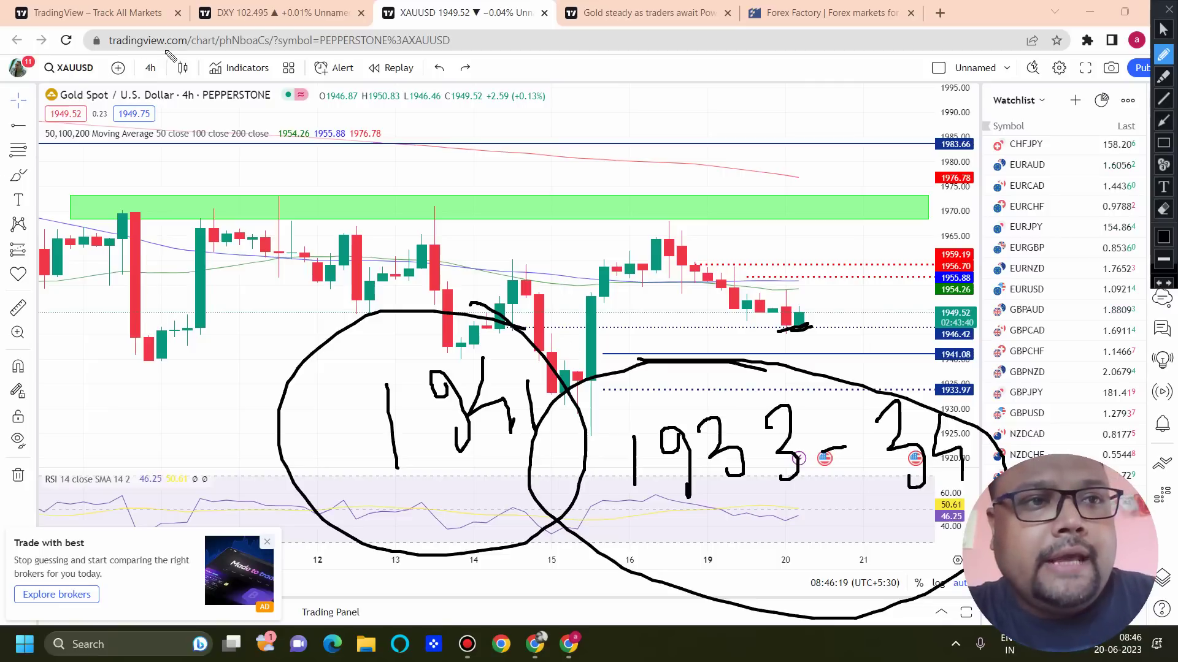
mouse_move(166, 50)
left_mouse_down()
mouse_move(99, 80)
mouse_move(198, 87)
mouse_move(169, 54)
left_mouse_up()
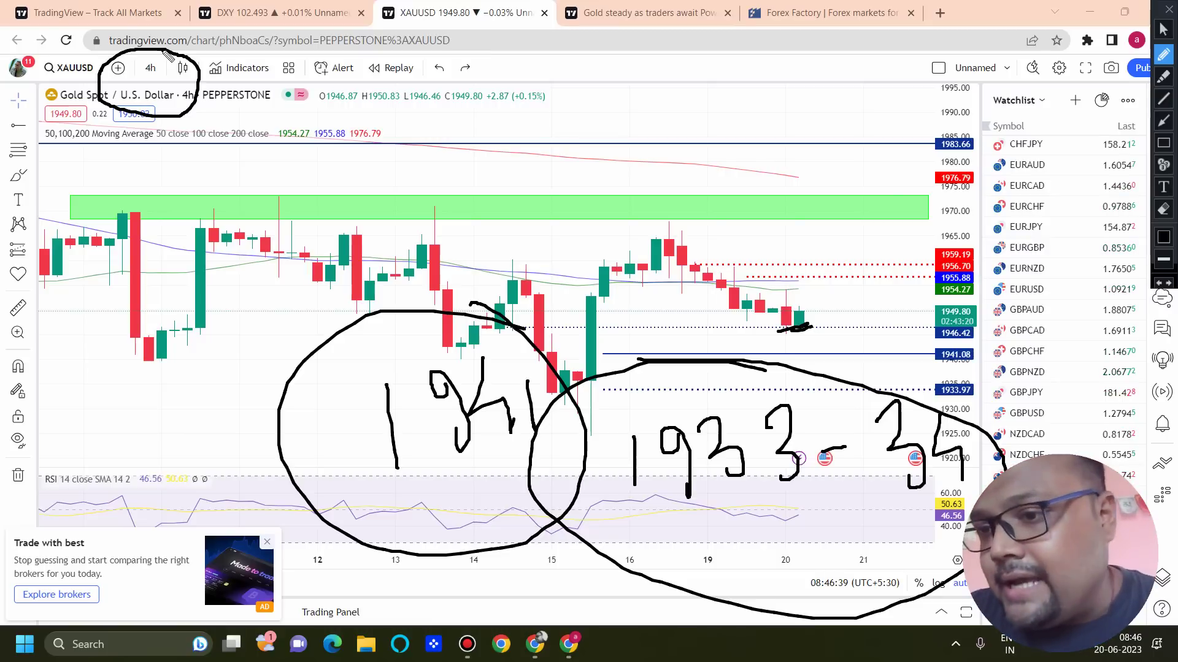
left_click(1170, 14)
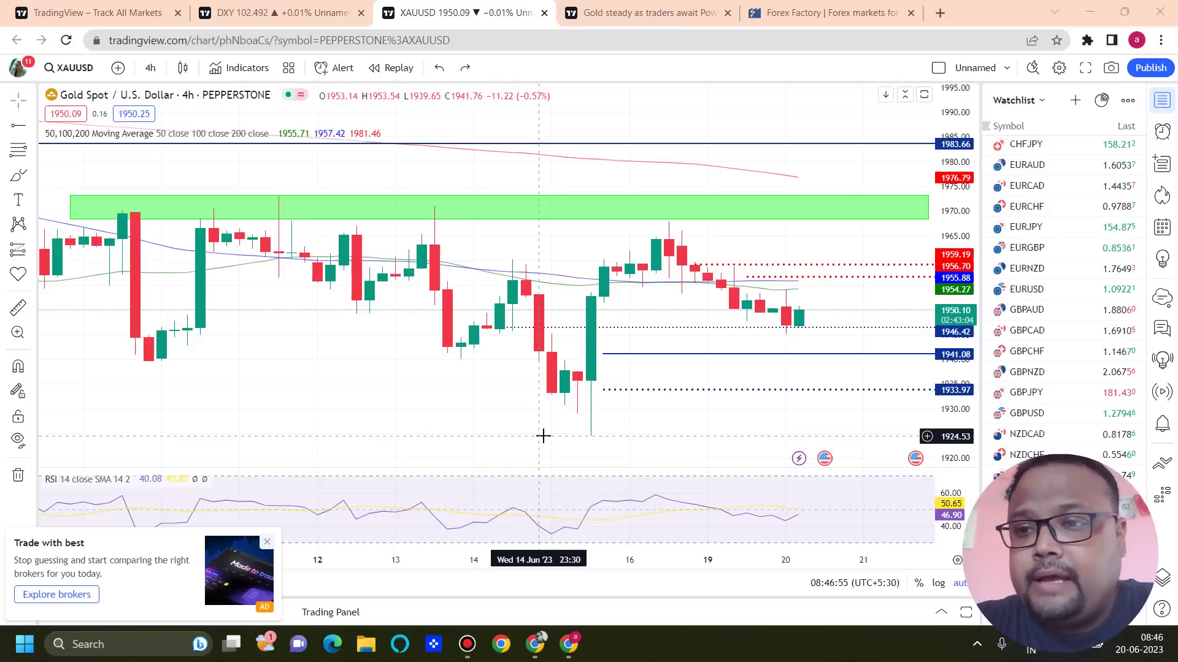
Handwrite the range 1924-25 on the gold chart, draw a large circle around it, and leave drawing mode.
left_click(726, 11)
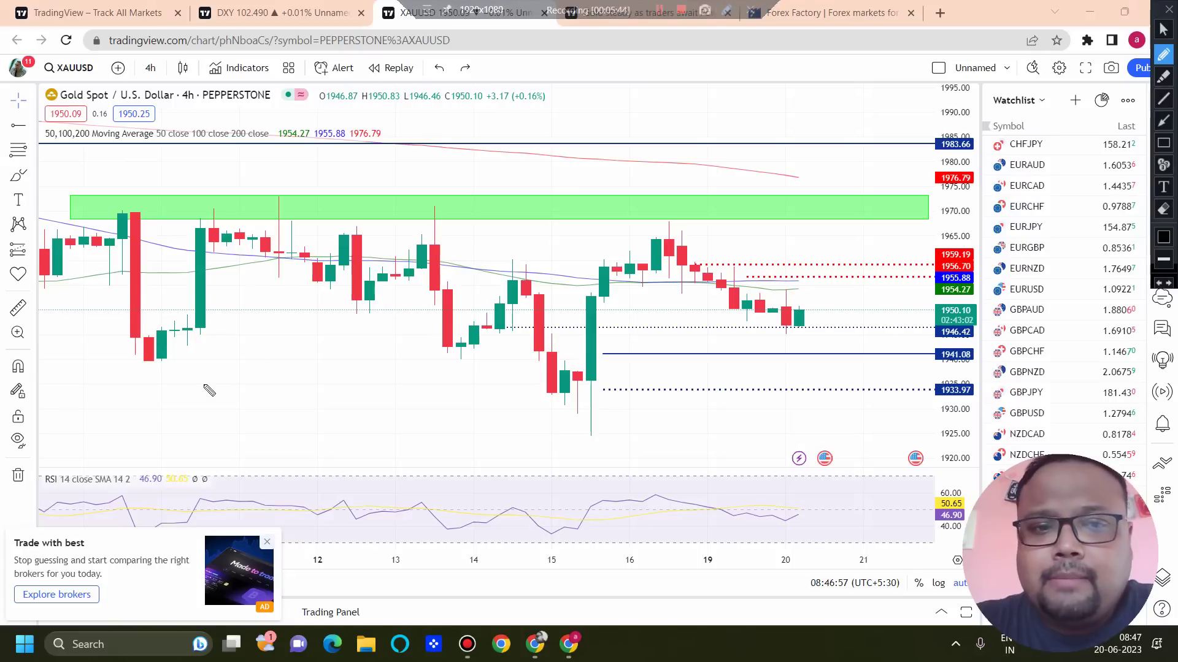
left_click_drag(267, 368, 256, 459)
left_click_drag(319, 385, 315, 443)
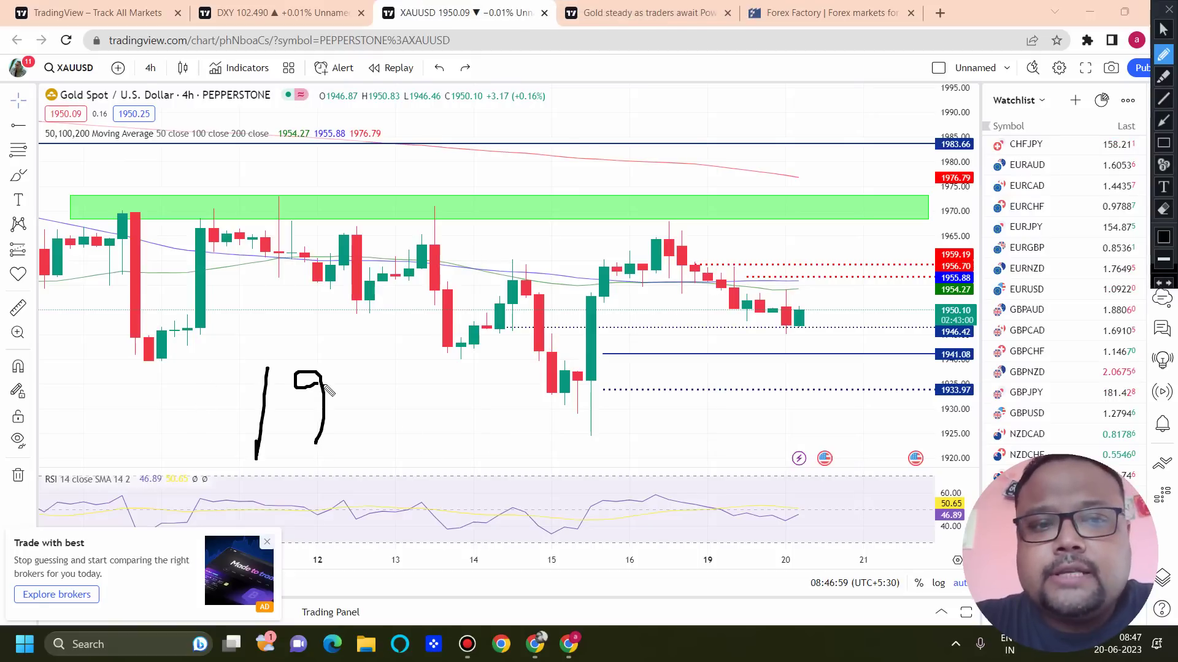
left_click_drag(338, 376, 389, 437)
mouse_move(399, 379)
left_mouse_down()
mouse_move(411, 424)
mouse_move(469, 390)
mouse_move(494, 417)
left_mouse_up()
left_click(427, 410)
mouse_move(496, 391)
left_mouse_down()
mouse_move(512, 388)
mouse_move(509, 421)
left_mouse_up()
left_click_drag(514, 292, 191, 140)
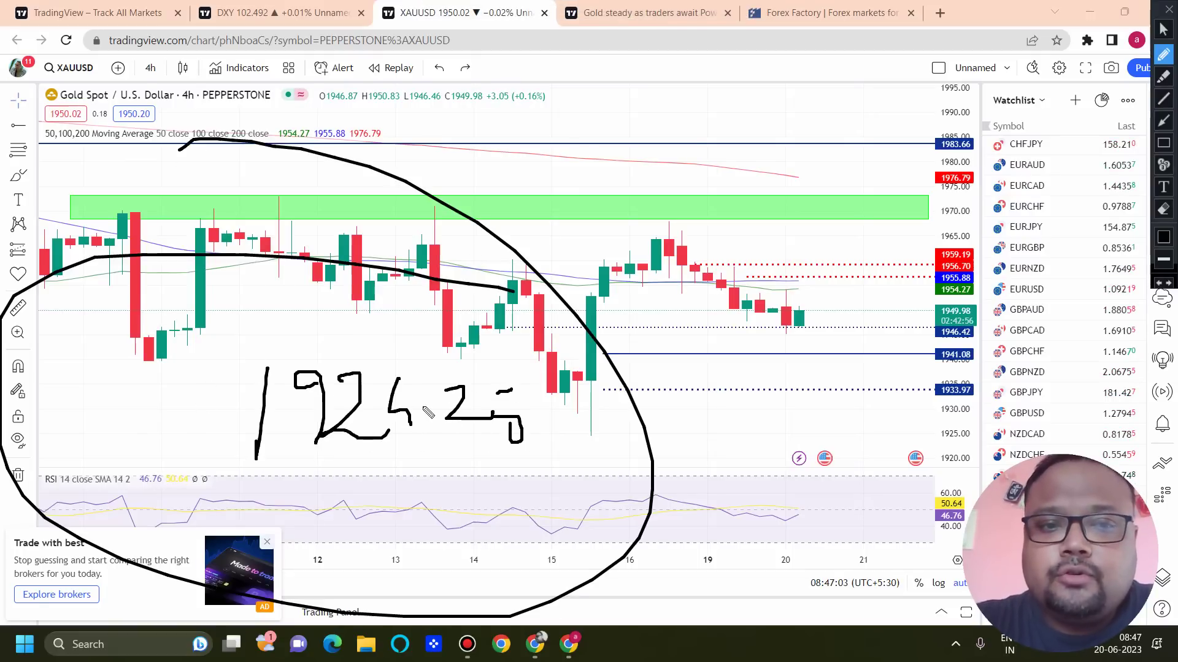
left_click_drag(423, 408, 438, 409)
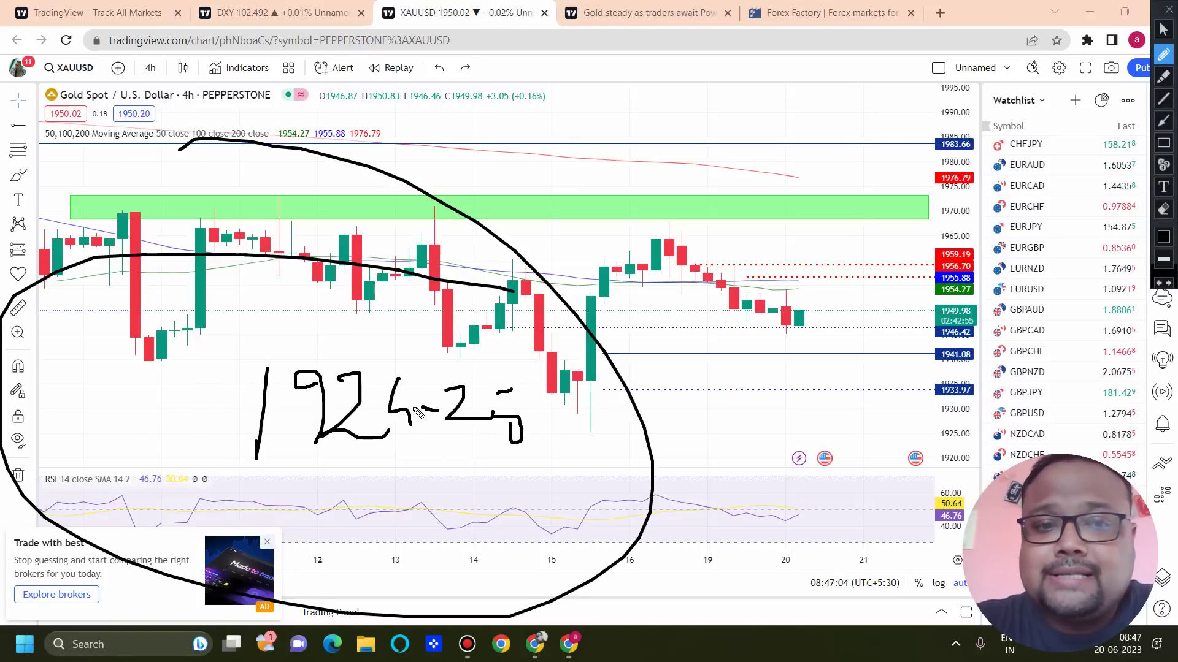
left_click(1167, 14)
Show more history on the gold chart and mark the latest candle's low near the dotted 1946.42 line with the pen.
scroll(697, 251, "down", 2)
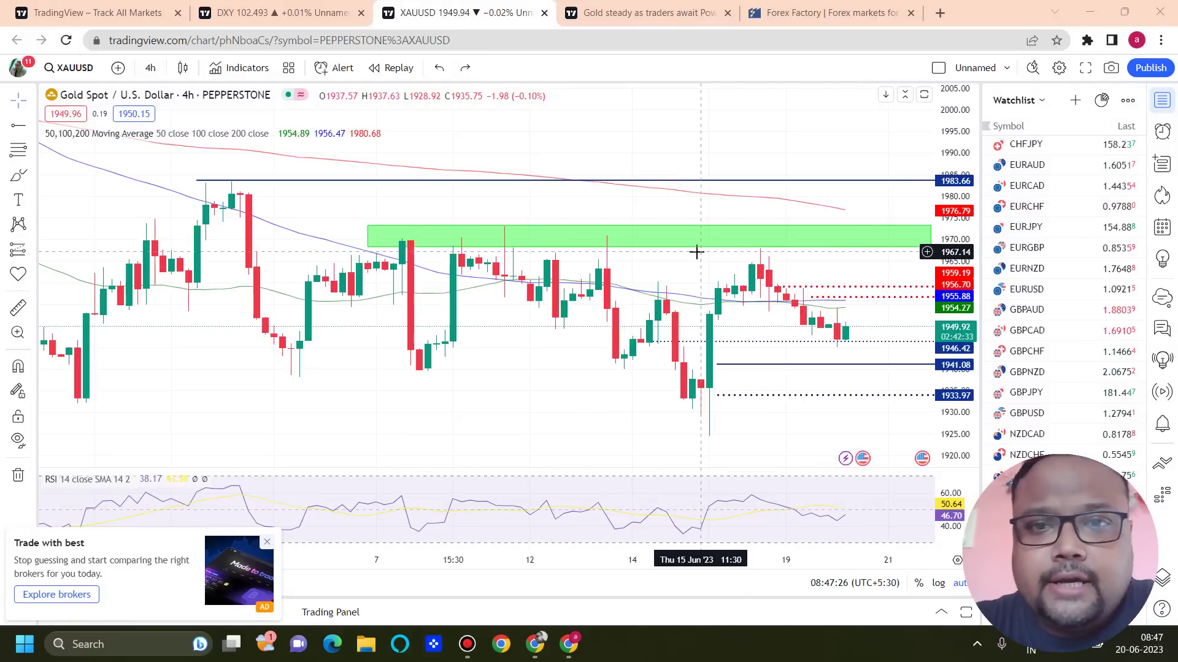
left_click(725, 10)
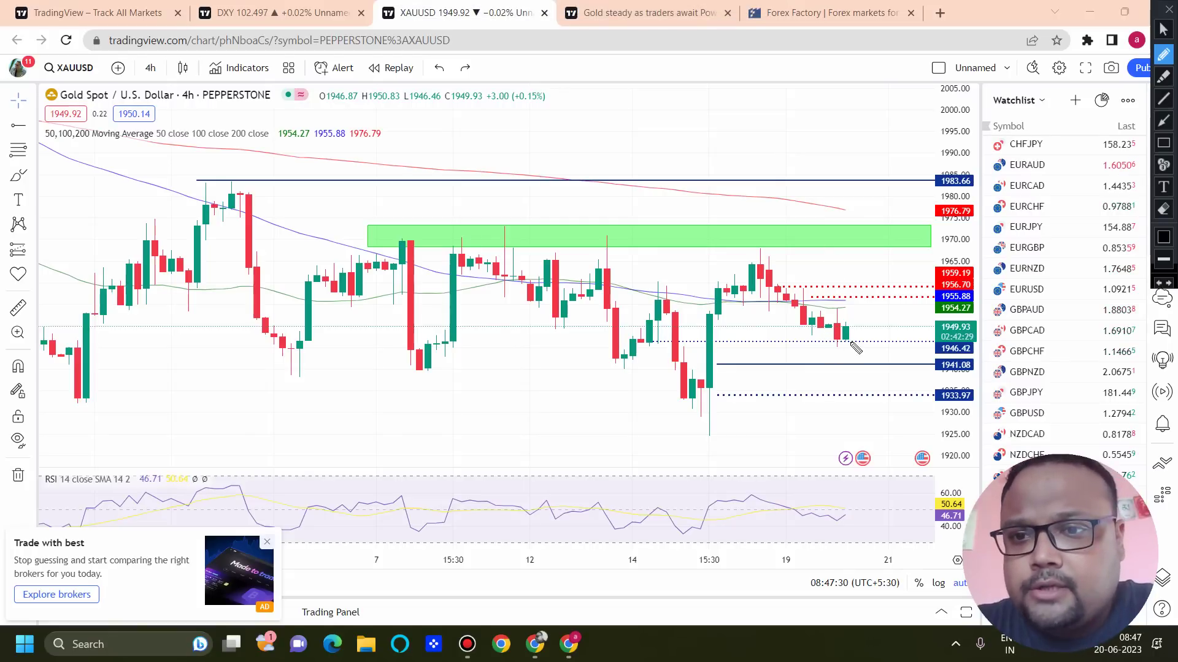
mouse_move(855, 348)
left_mouse_down()
mouse_move(846, 338)
mouse_move(858, 347)
left_mouse_up()
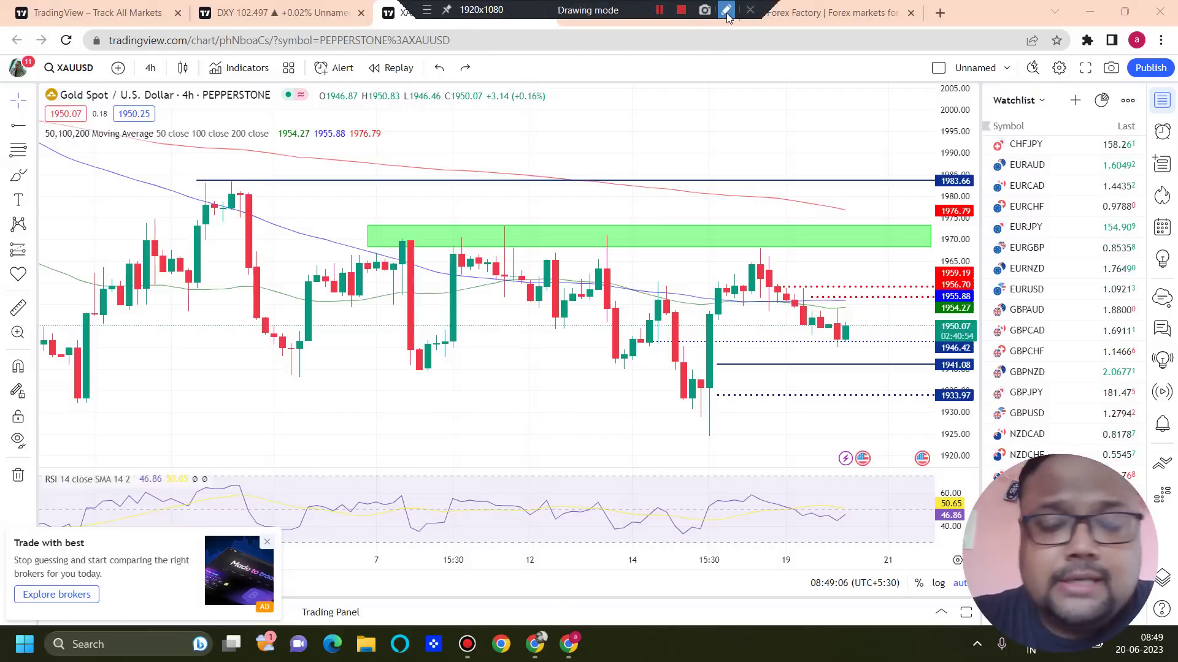
Draw a large freehand loop around the whole gold chart and handwrite a circled 1983 near the green zone.
left_click(727, 11)
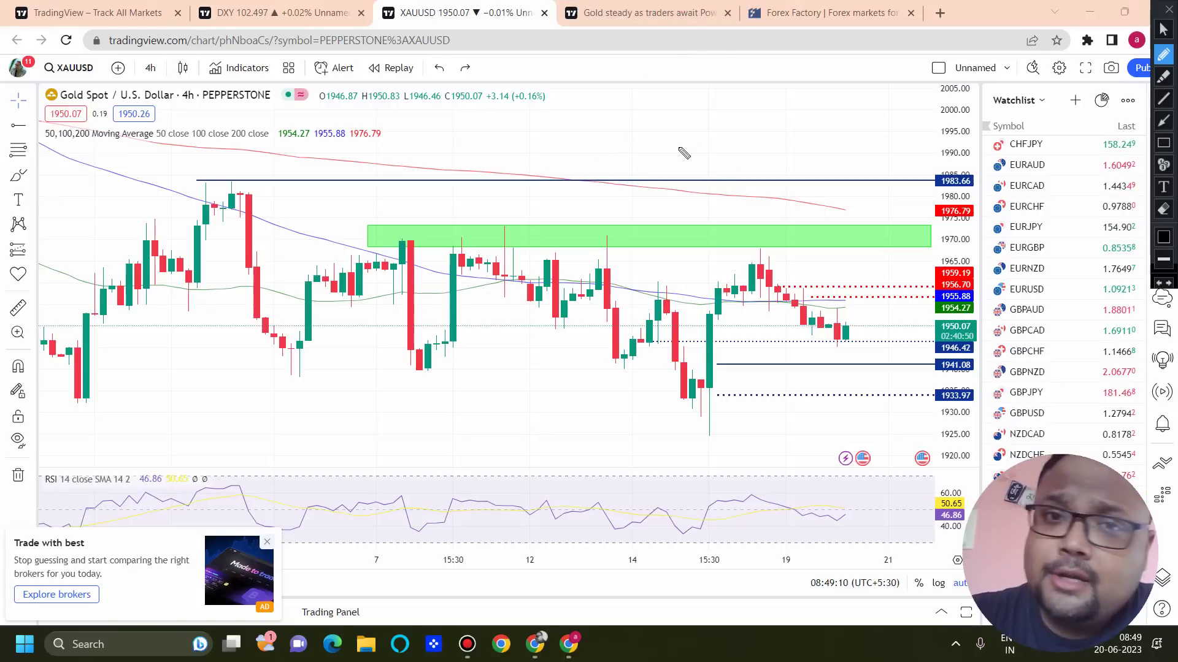
mouse_move(722, 148)
left_mouse_down()
mouse_move(423, 103)
mouse_move(288, 659)
mouse_move(7, 46)
left_mouse_up()
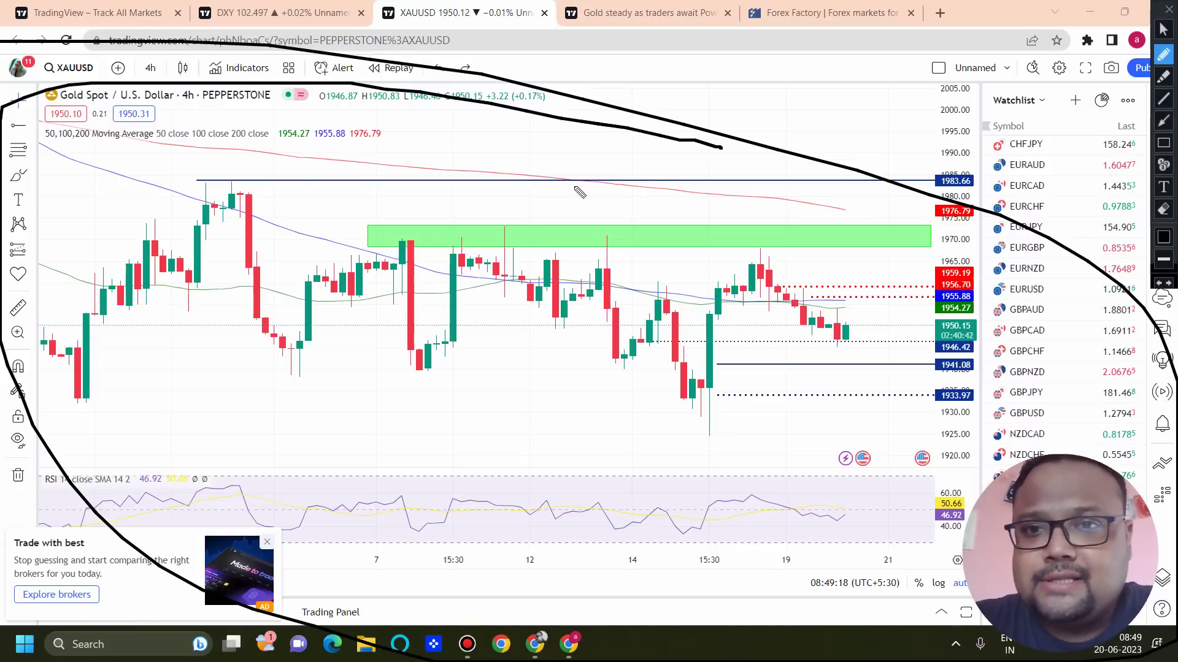
mouse_move(531, 181)
left_mouse_down()
mouse_move(535, 239)
mouse_move(541, 228)
left_mouse_up()
mouse_move(563, 175)
left_mouse_down()
mouse_move(555, 195)
mouse_move(580, 273)
mouse_move(620, 179)
mouse_move(635, 233)
left_mouse_up()
left_click_drag(648, 175, 671, 235)
mouse_move(594, 91)
left_mouse_down()
mouse_move(424, 258)
mouse_move(488, 61)
left_mouse_up()
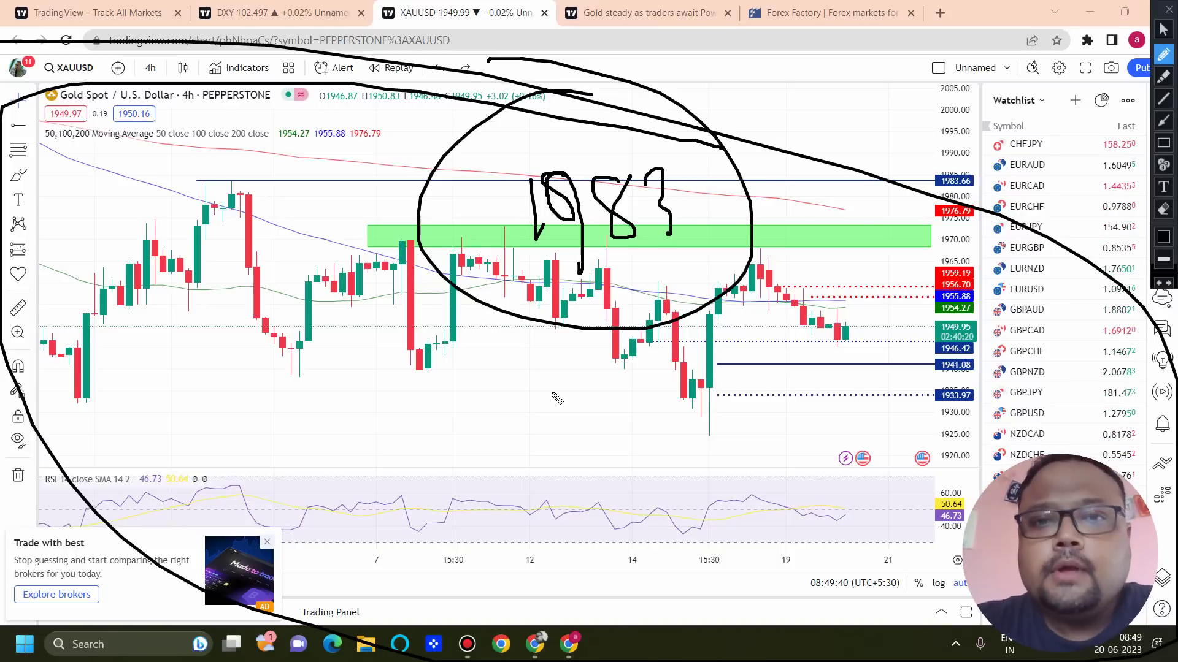
Handwrite the range 1972-73 on the gold chart below the circled 1983.
left_click_drag(538, 454, 539, 455)
mouse_move(571, 388)
left_mouse_down()
mouse_move(559, 405)
mouse_move(568, 436)
left_mouse_up()
left_click_drag(574, 382, 594, 429)
mouse_move(618, 383)
left_mouse_down()
mouse_move(658, 421)
mouse_move(739, 358)
left_mouse_up()
left_click_drag(711, 417, 730, 424)
mouse_move(742, 362)
left_mouse_down()
mouse_move(766, 384)
mouse_move(760, 416)
left_mouse_up()
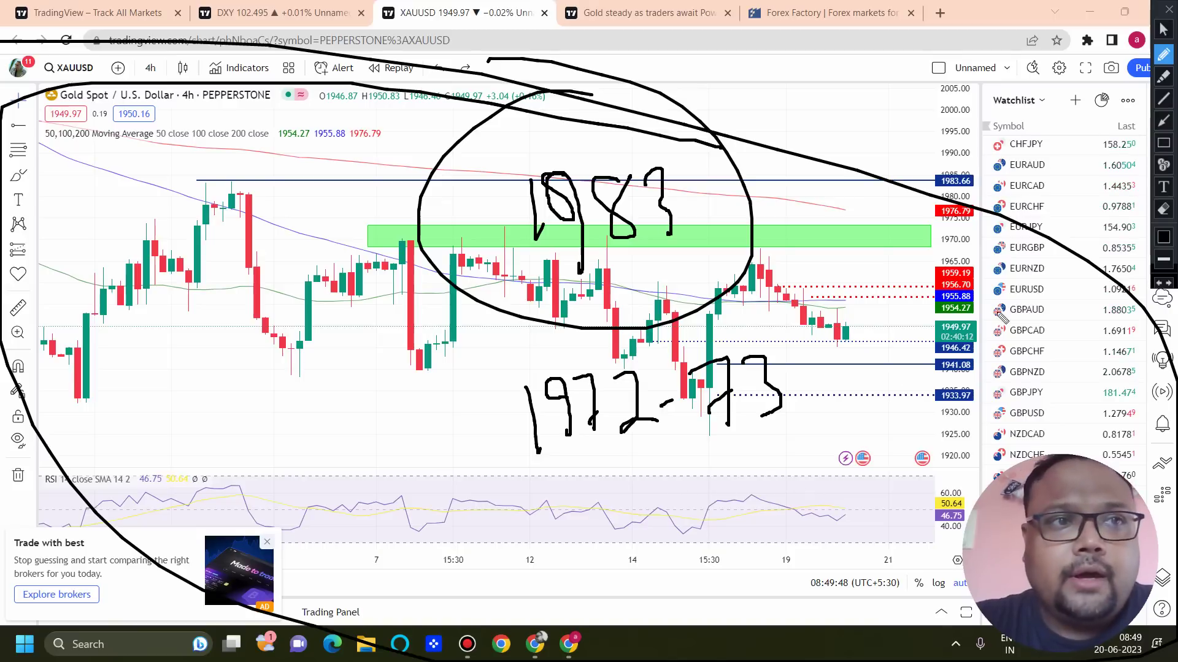
Handwrite the range 1967-69 below 1972-73 and draw a large freehand circle around both ranges.
left_click_drag(628, 494, 633, 538)
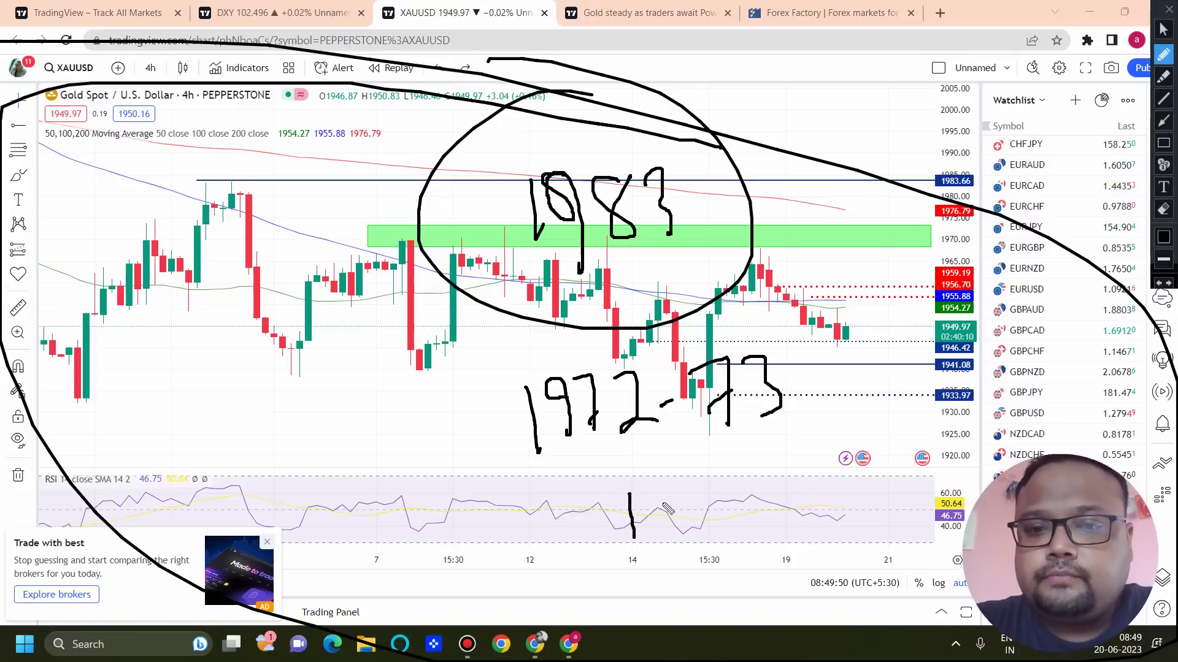
left_click_drag(667, 494, 670, 530)
mouse_move(713, 474)
left_mouse_down()
mouse_move(726, 502)
mouse_move(770, 500)
mouse_move(799, 467)
mouse_move(825, 484)
left_mouse_up()
left_click_drag(857, 443, 862, 498)
mouse_move(886, 375)
left_mouse_down()
mouse_move(632, 269)
mouse_move(920, 631)
mouse_move(702, 261)
left_mouse_up()
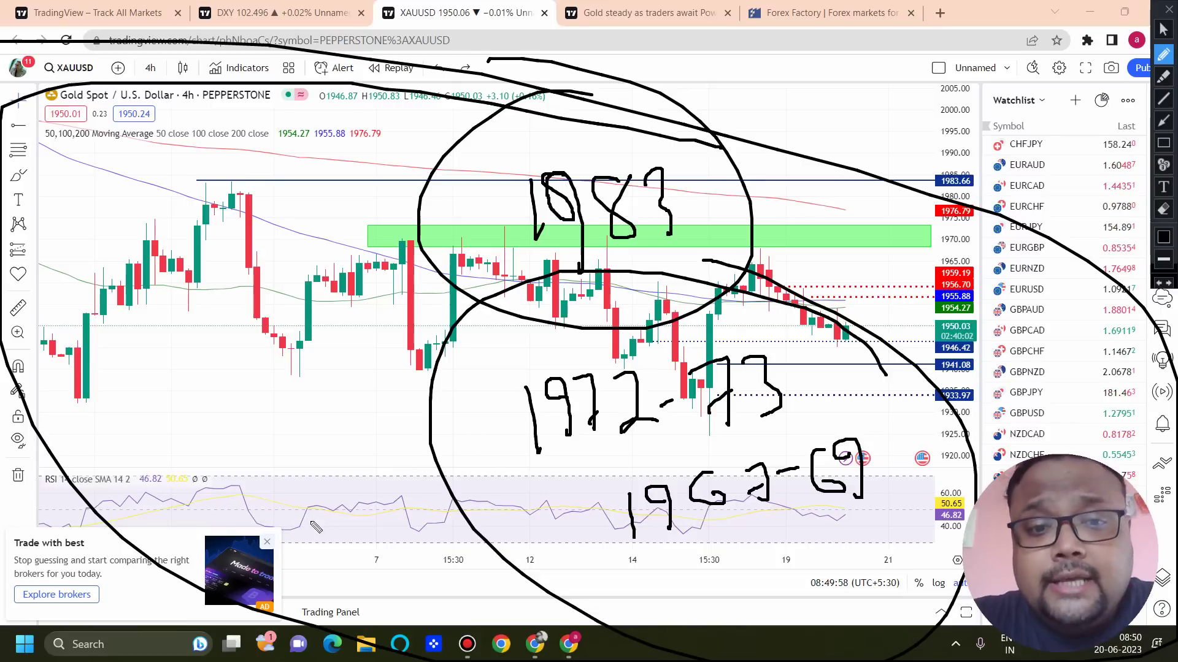
Draw a large freehand arrow pointing at the circled 1972-73 and 1967-69 ranges, and leave drawing mode.
left_click_drag(306, 522, 493, 496)
mouse_move(354, 421)
left_mouse_down()
mouse_move(515, 486)
mouse_move(448, 583)
left_mouse_up()
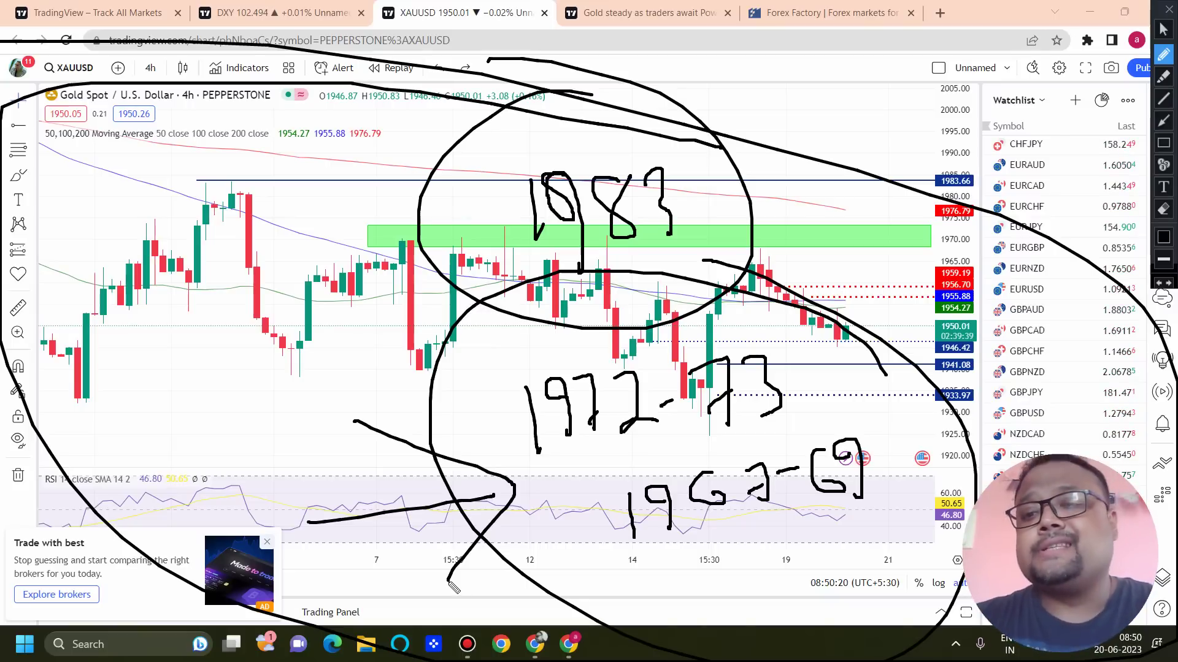
left_click(1163, 10)
Enlarge the latest candles on the gold chart and handwrite the level 1956.50 below them with the pen.
scroll(531, 305, "up", 5)
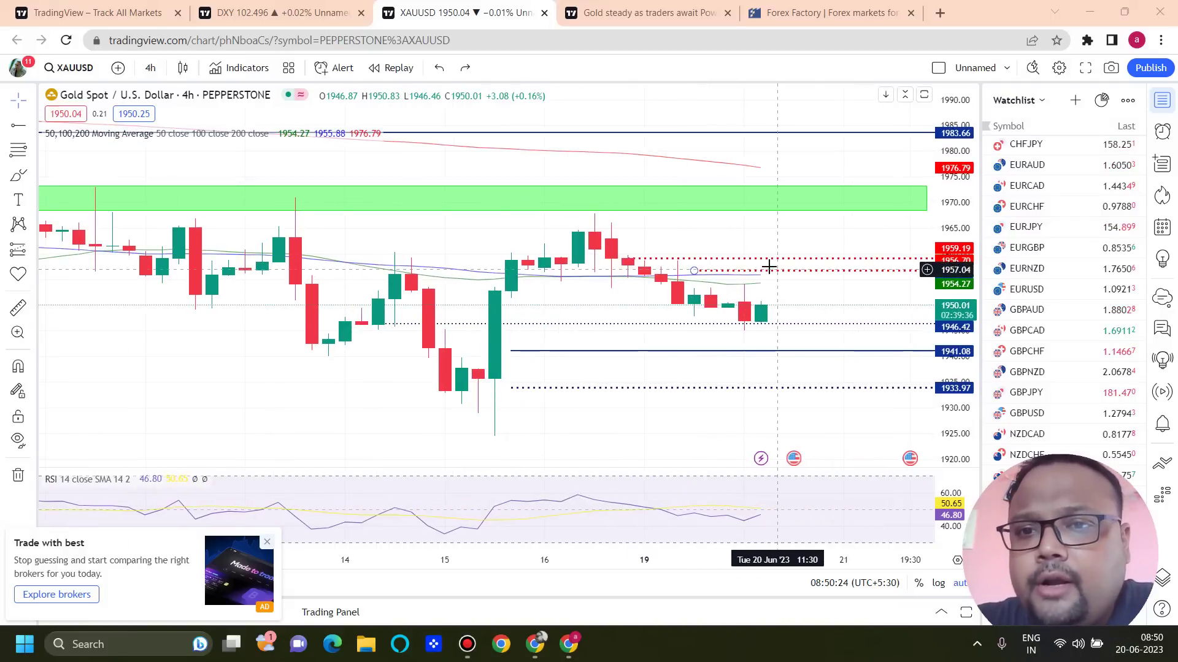
mouse_move(655, 6)
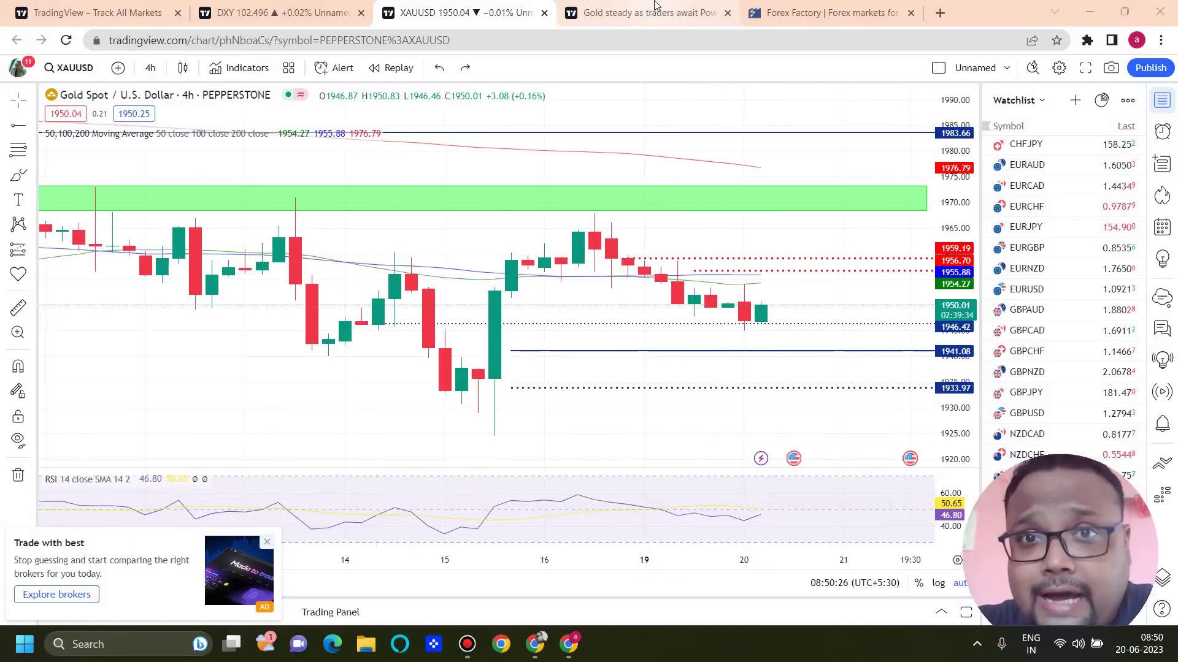
left_click(725, 9)
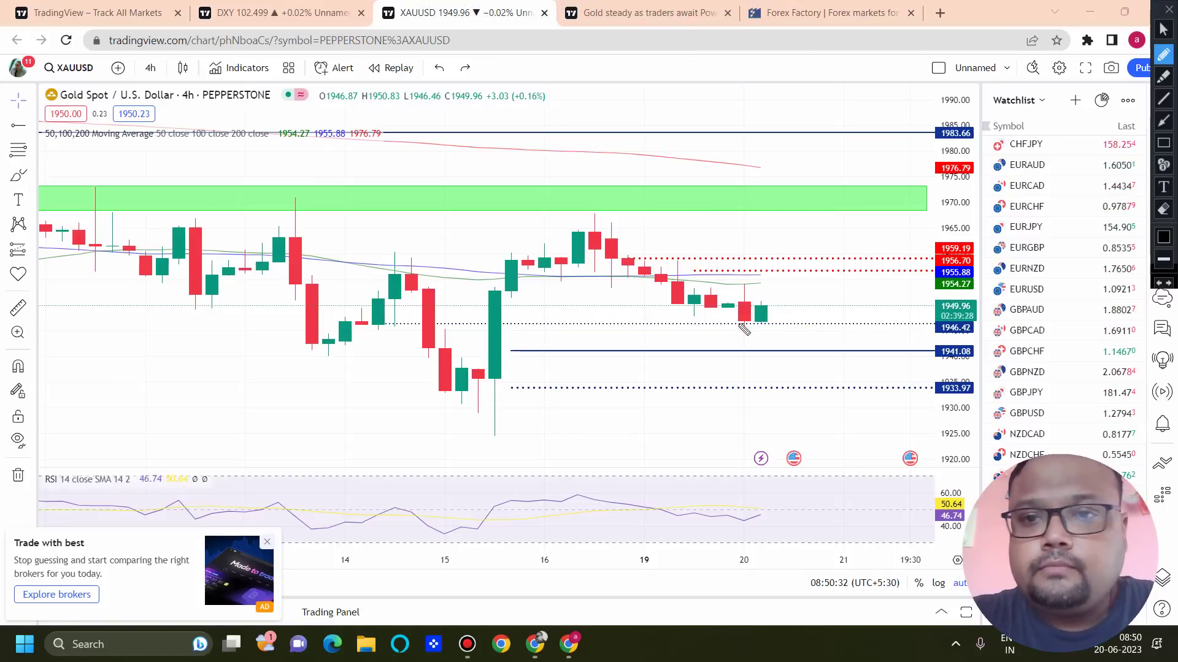
left_click_drag(686, 405, 679, 465)
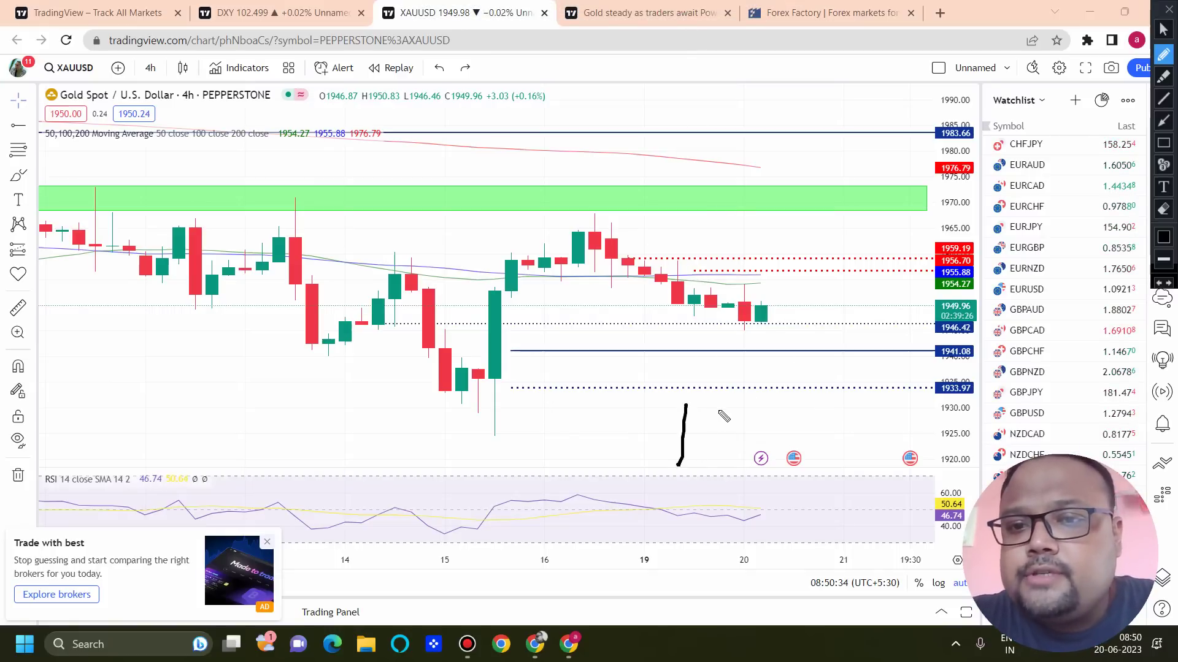
mouse_move(729, 400)
left_mouse_down()
mouse_move(711, 422)
mouse_move(724, 443)
left_mouse_up()
mouse_move(770, 396)
left_mouse_down()
mouse_move(754, 400)
mouse_move(758, 453)
left_mouse_up()
mouse_move(786, 400)
left_mouse_down()
mouse_move(804, 398)
mouse_move(823, 454)
mouse_move(793, 437)
left_mouse_up()
left_click(849, 439)
left_click_drag(874, 412, 914, 406)
left_click_drag(886, 410, 902, 470)
mouse_move(933, 417)
left_mouse_down()
mouse_move(925, 457)
mouse_move(932, 416)
left_mouse_up()
Handwrite the level 1959.50 directly below 1956.50.
left_click_drag(685, 504, 687, 572)
left_click_drag(741, 500, 734, 557)
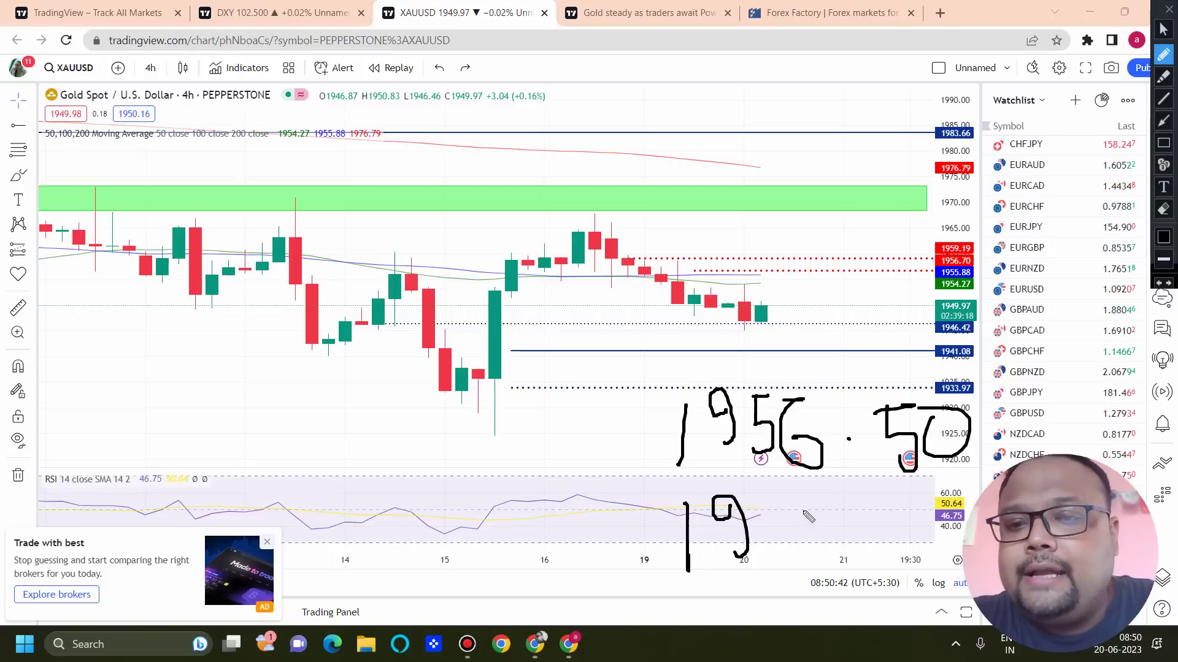
mouse_move(800, 500)
left_mouse_down()
mouse_move(770, 504)
mouse_move(800, 559)
left_mouse_up()
left_click_drag(865, 518, 857, 569)
left_click(883, 557)
left_click_drag(930, 514, 930, 568)
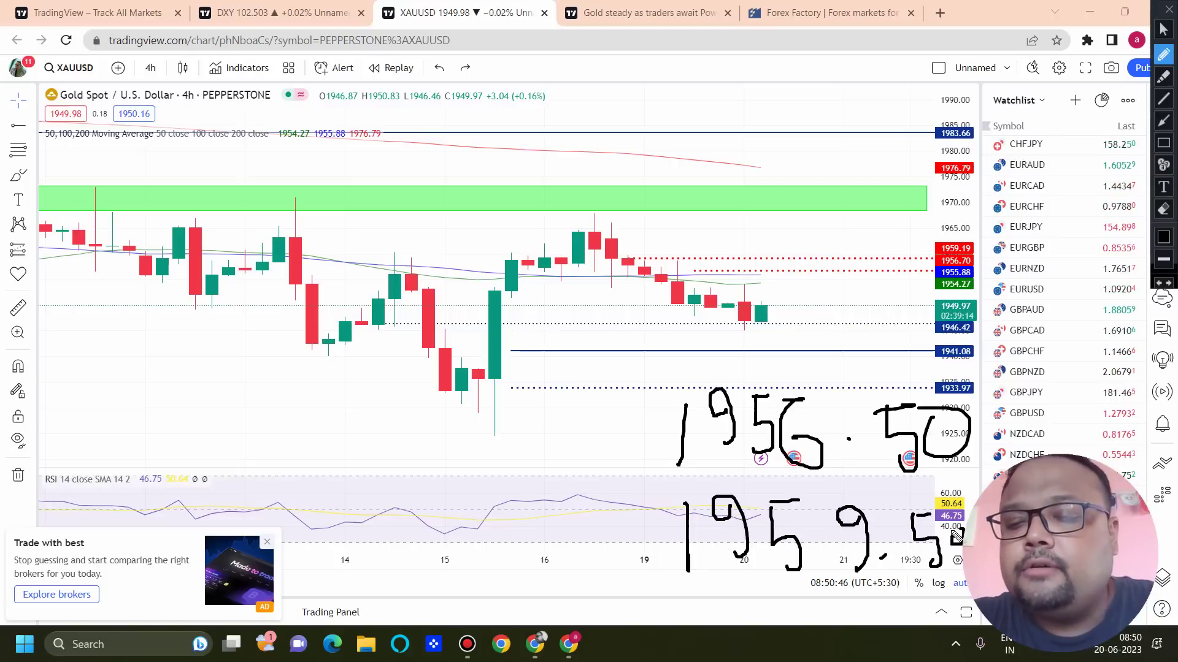
left_click_drag(962, 528, 952, 544)
Circle the handwritten 1956.50 and 1959.50 levels, trace along the red dotted resistance lines, and leave drawing mode.
mouse_move(1015, 408)
left_mouse_down()
mouse_move(938, 353)
mouse_move(598, 494)
mouse_move(813, 631)
mouse_move(896, 634)
mouse_move(960, 615)
left_mouse_up()
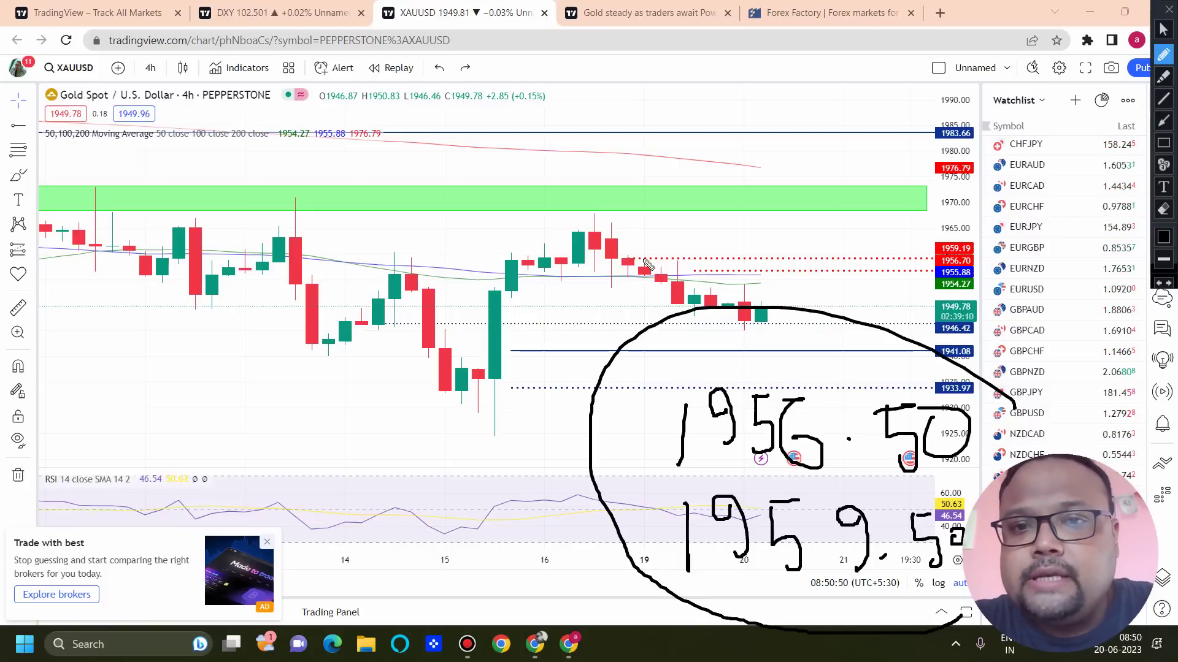
mouse_move(625, 256)
left_mouse_down()
mouse_move(680, 271)
mouse_move(939, 265)
mouse_move(911, 258)
left_mouse_up()
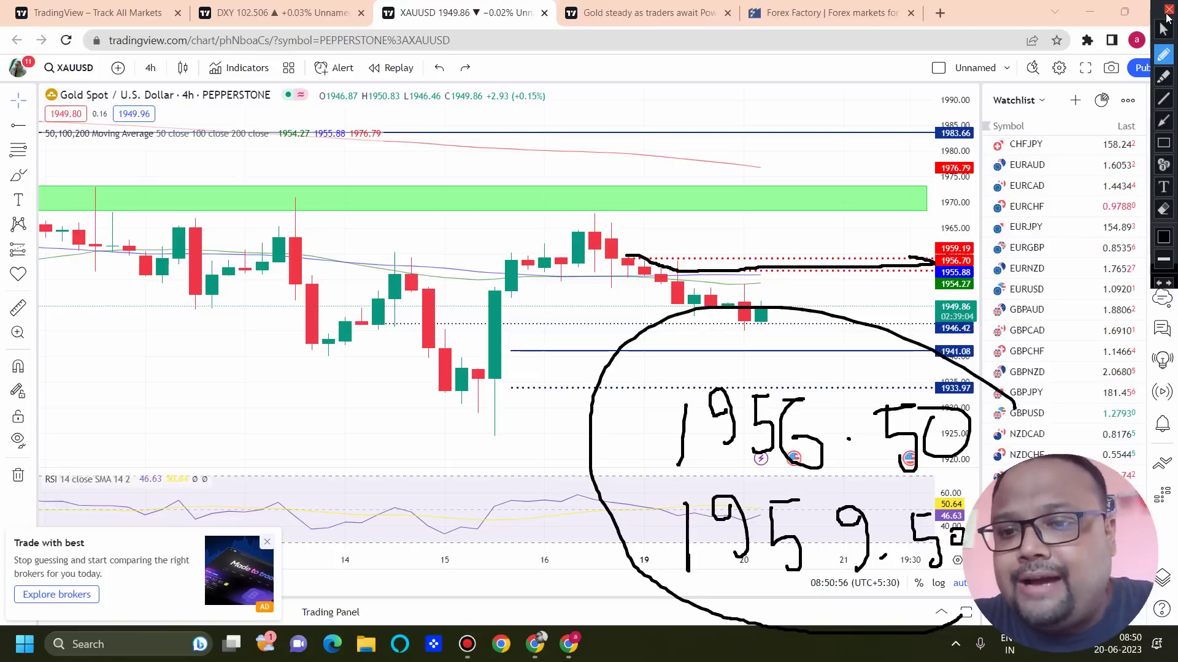
left_click(1169, 9)
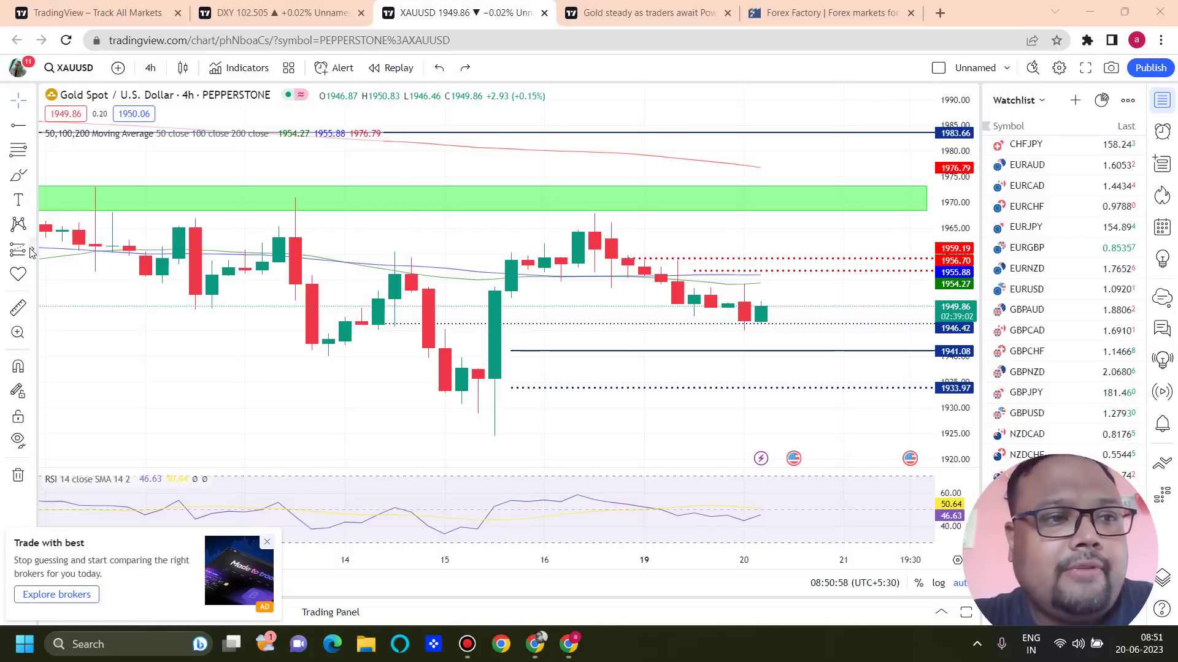
Draw a rectangle zone between the two red dotted lines, from 1959.19 to 1956.63, spanning 16 Jun 23:30 to 21 Jun 15:30.
left_click(33, 203)
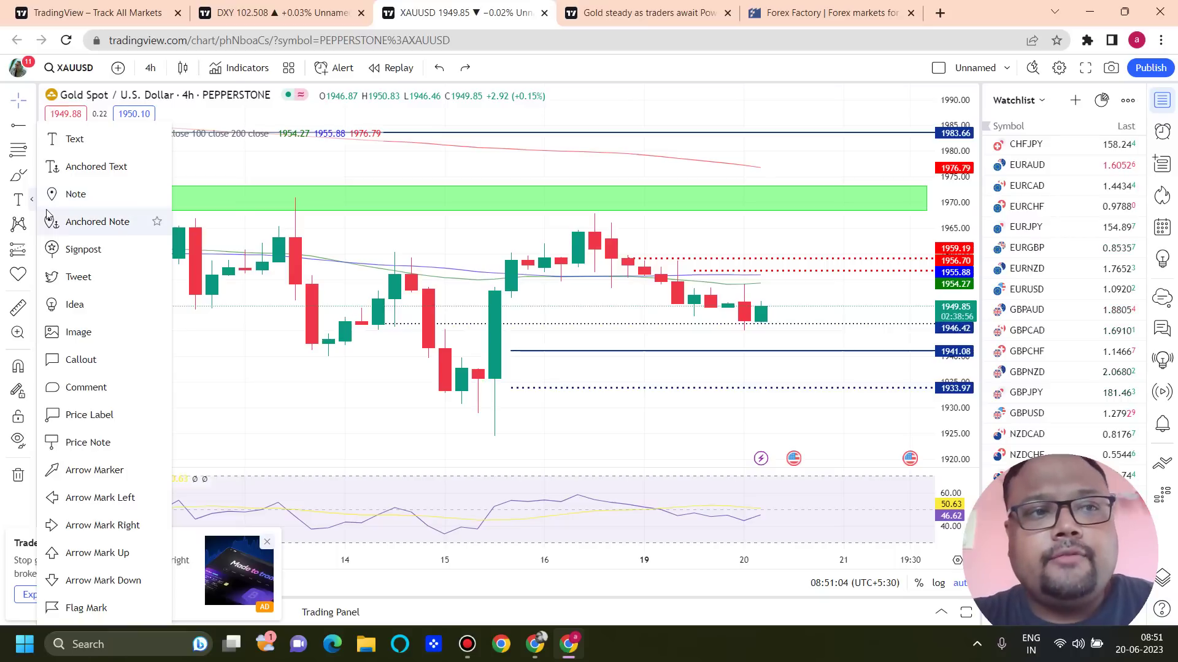
left_click(33, 175)
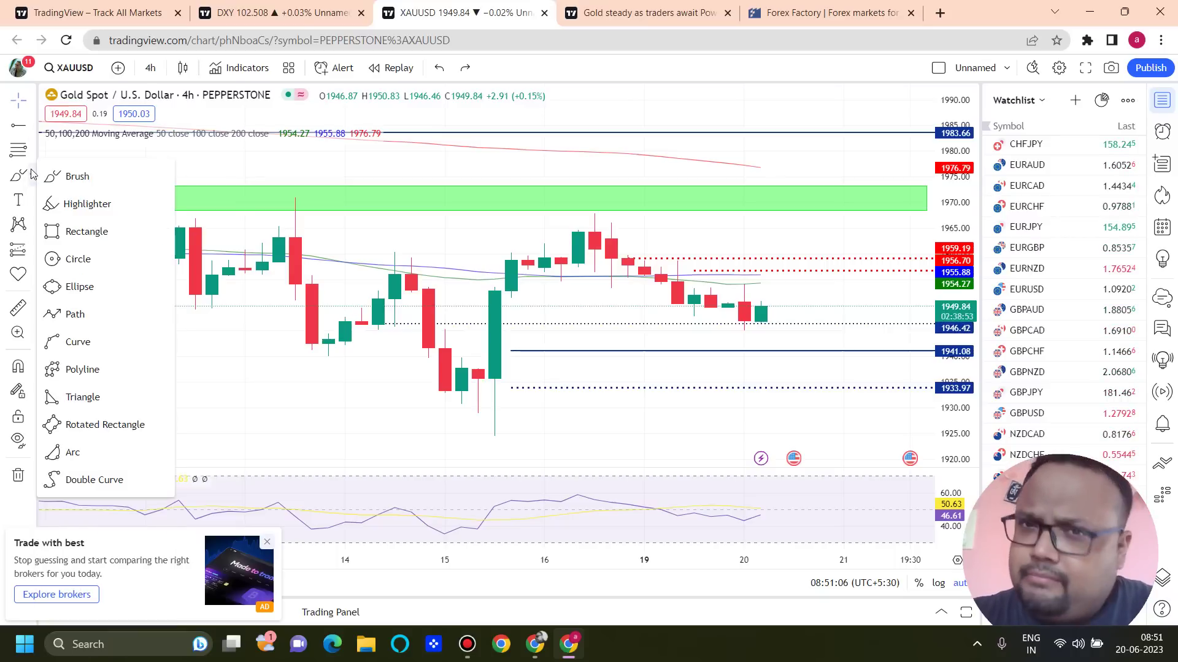
left_click(144, 236)
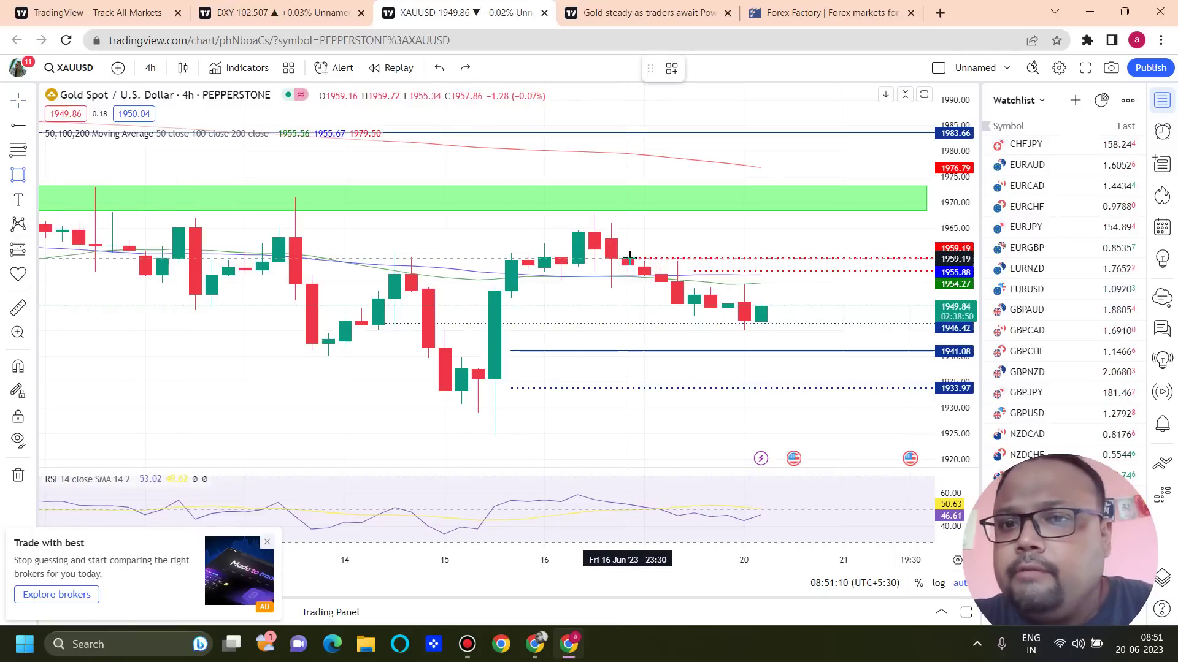
mouse_move(628, 259)
left_mouse_down()
mouse_move(854, 282)
mouse_move(910, 270)
left_mouse_up()
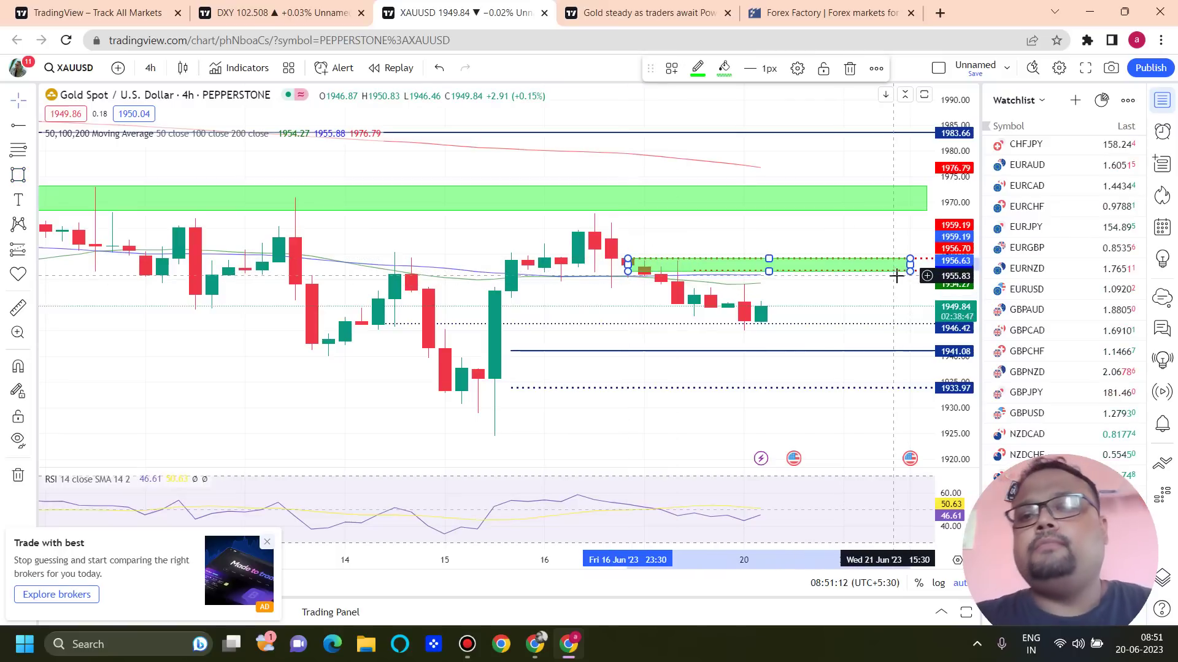